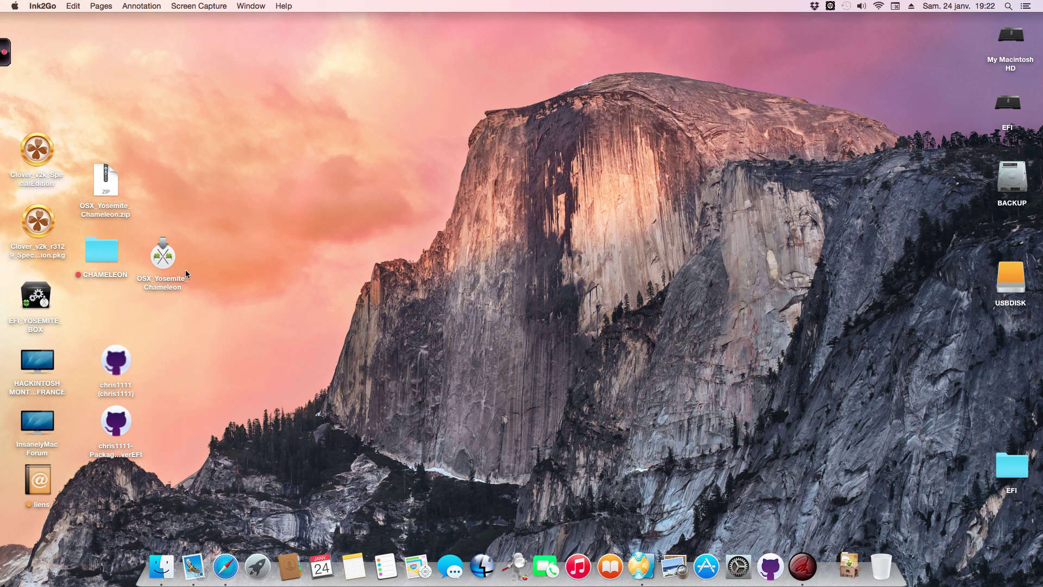
# Move the OSX_Yosemite_Chameleon desktop icon up beside the zip archive, then select USBDISK
pyautogui.click(223, 260)
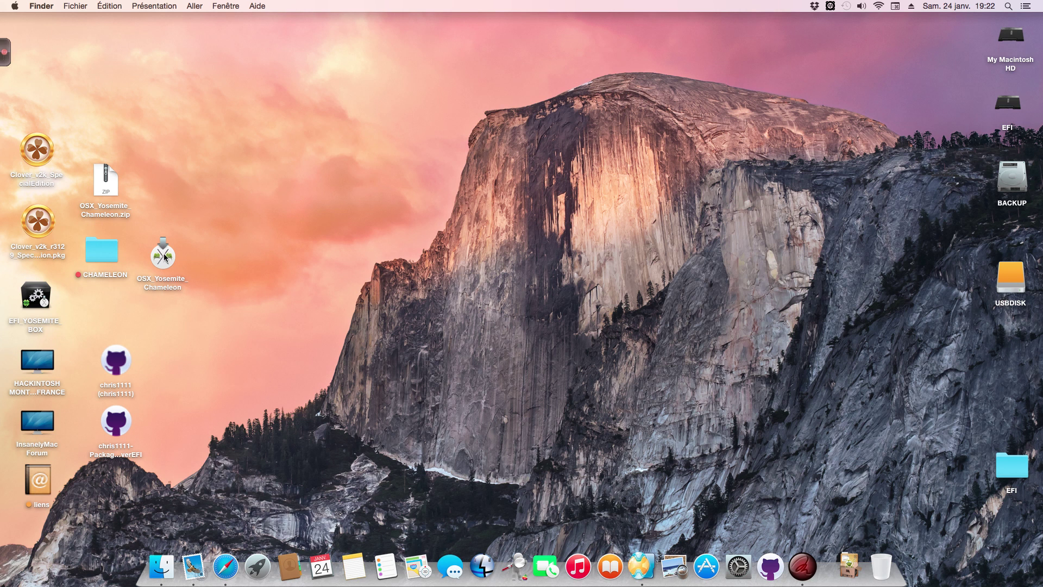
pyautogui.moveTo(165, 257); pyautogui.dragTo(181, 194)
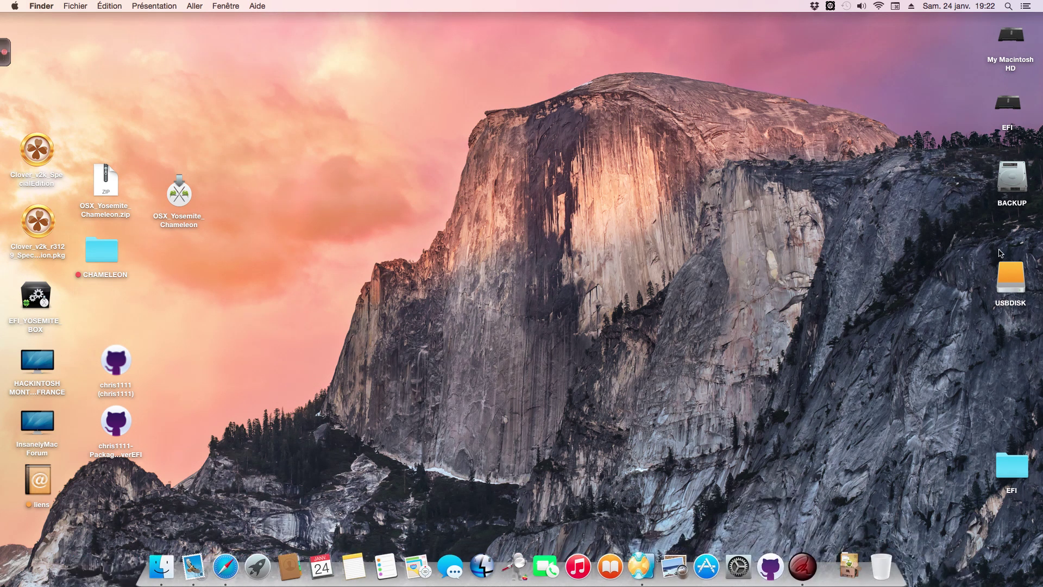
pyautogui.click(1005, 272)
# Open a Finder window on Applications and find the Installer OS X Yosemite app
pyautogui.click(760, 340)
pyautogui.click(165, 568)
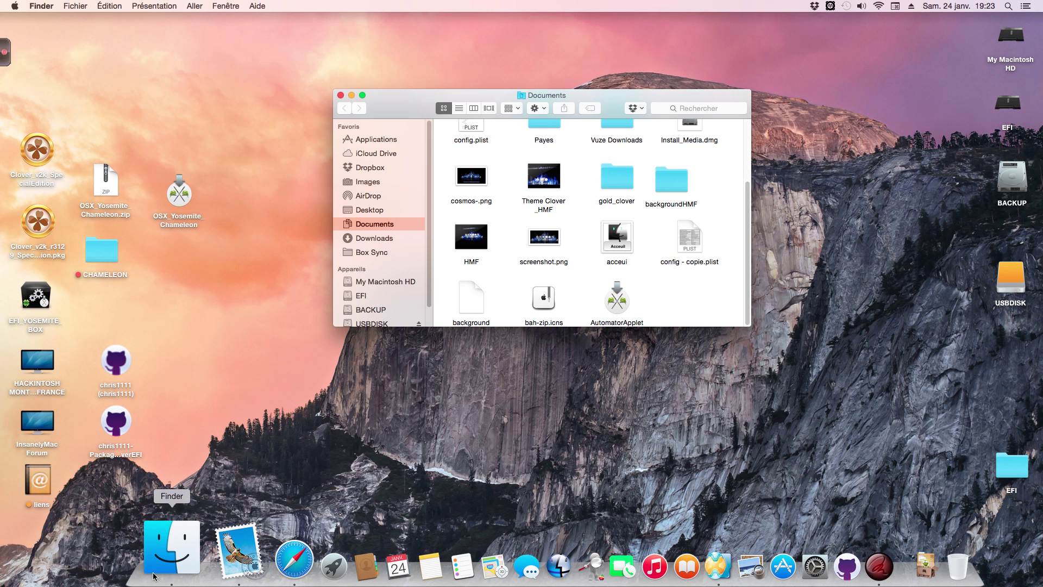
pyautogui.click(371, 140)
pyautogui.scroll(-5, 552, 235)
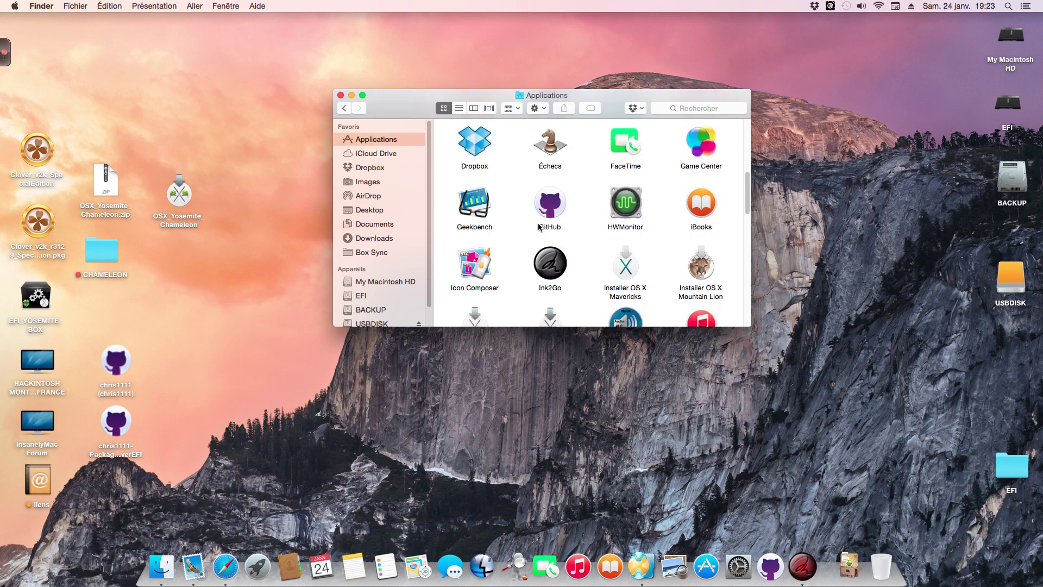
pyautogui.click(481, 218)
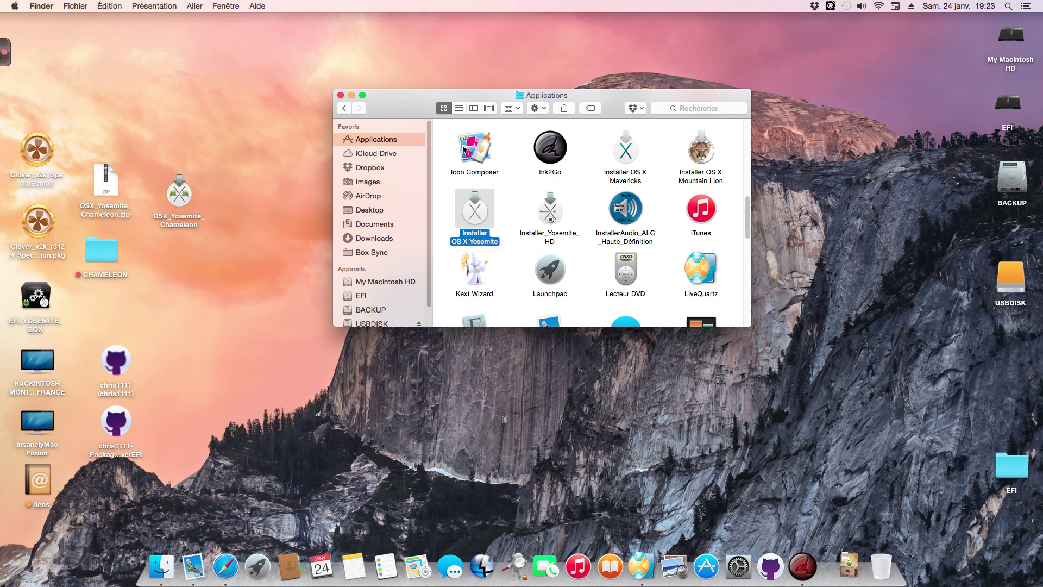
pyautogui.moveTo(390, 98); pyautogui.dragTo(387, 99)
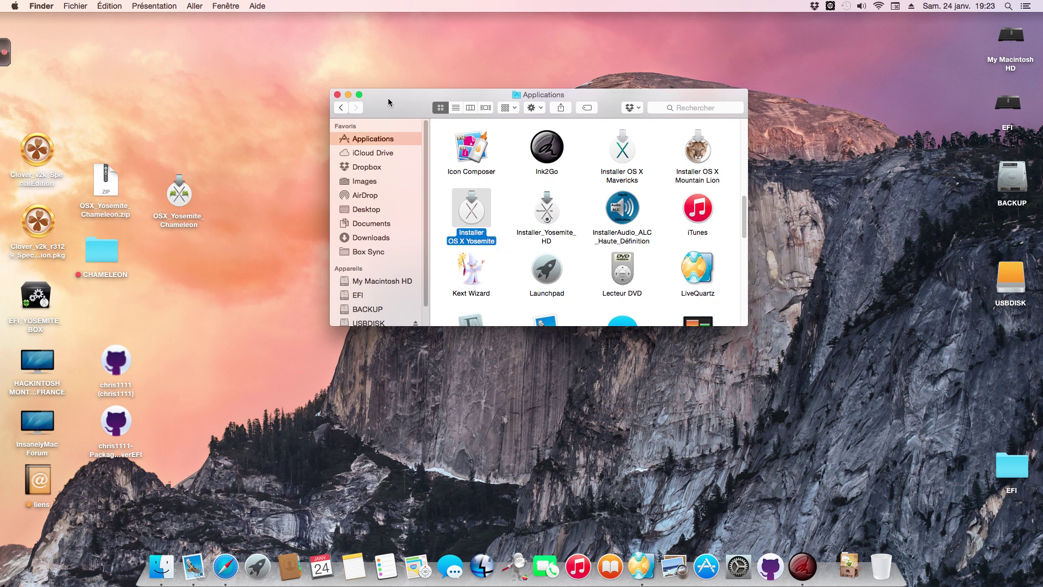
pyautogui.click(505, 207)
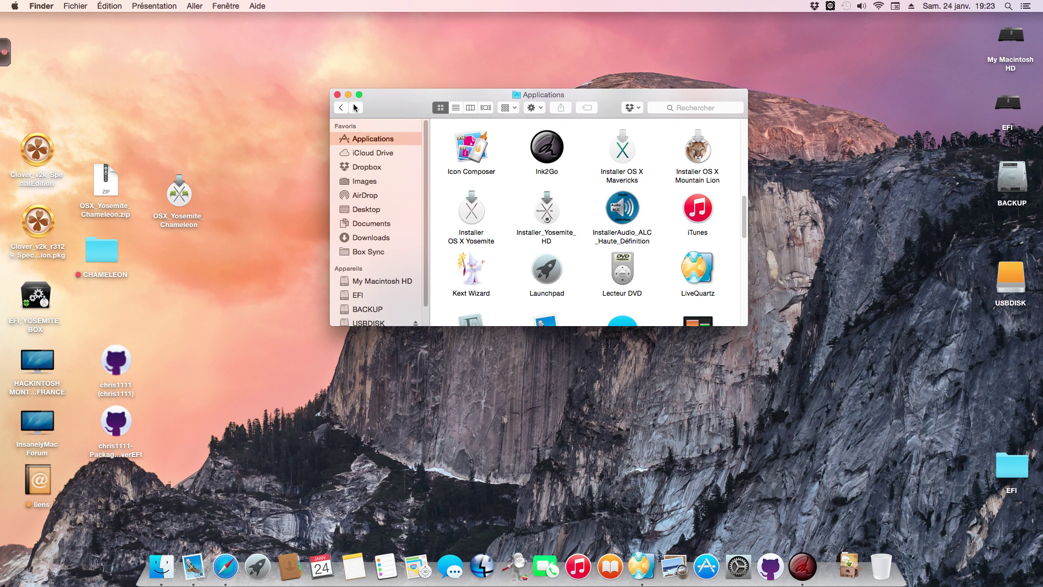
# Unlock Security & Privacy with the admin password, then drag OSX_Yosemite_Chameleon into Applications
pyautogui.click(736, 550)
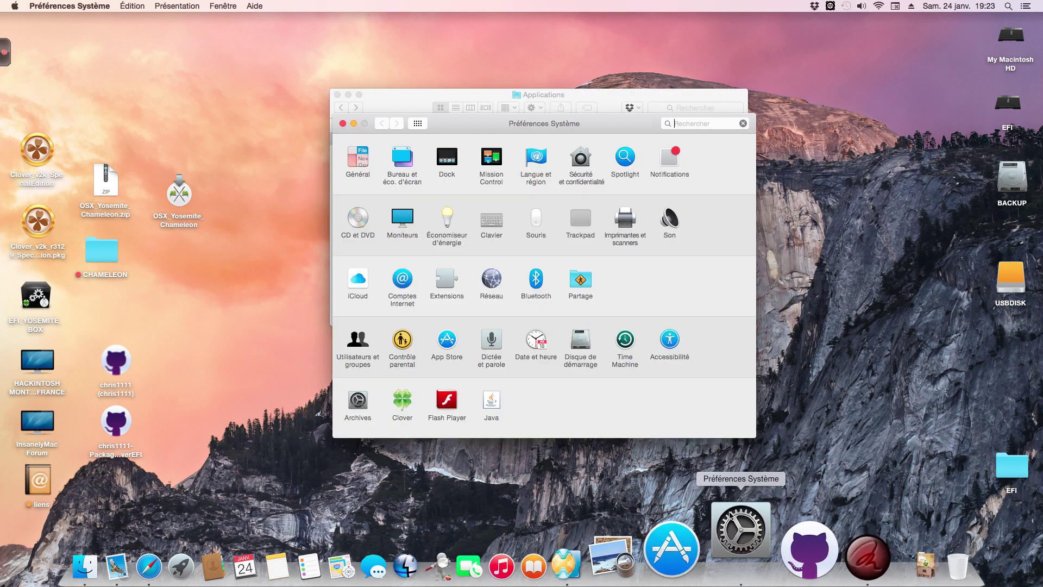
pyautogui.click(579, 163)
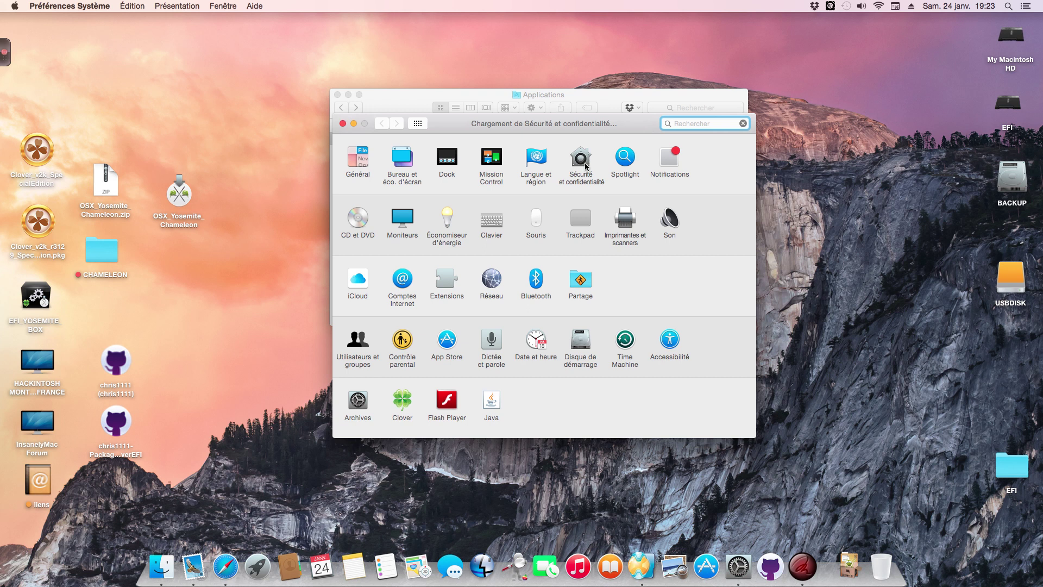
pyautogui.click(352, 392)
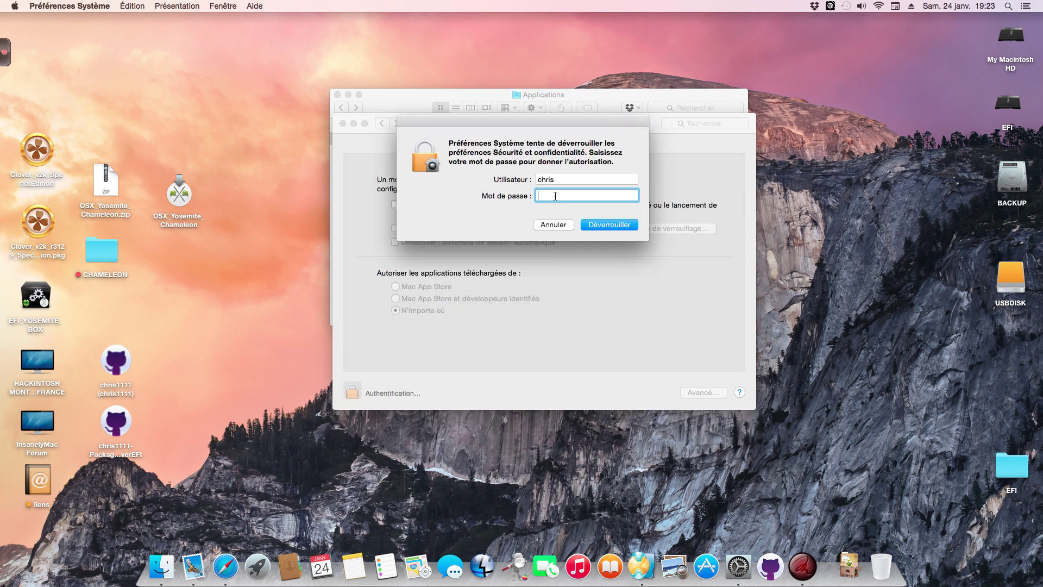
pyautogui.write('•••••••')
pyautogui.click(616, 229)
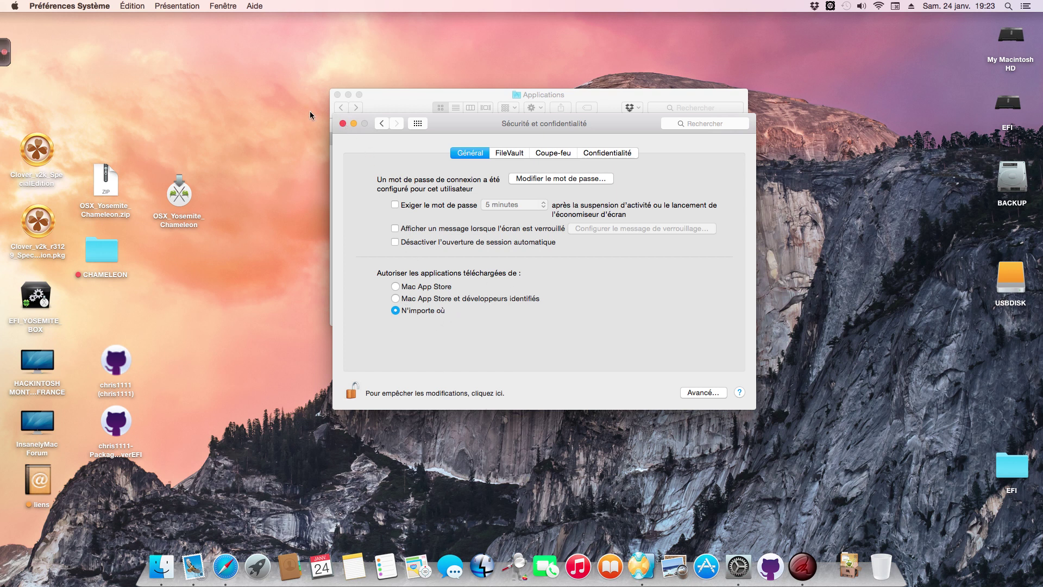
pyautogui.click(342, 124)
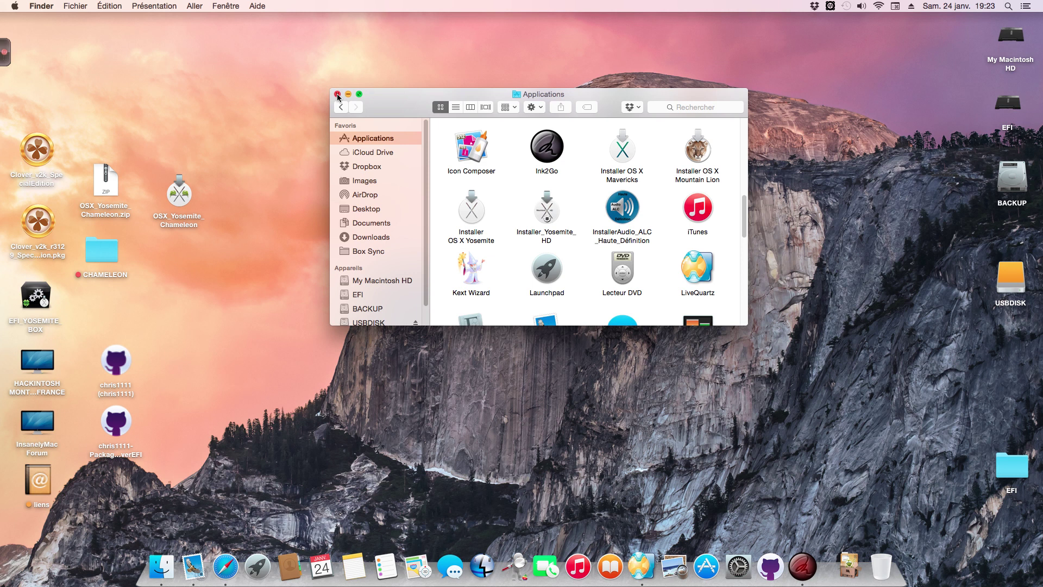
pyautogui.moveTo(178, 199); pyautogui.dragTo(378, 143)
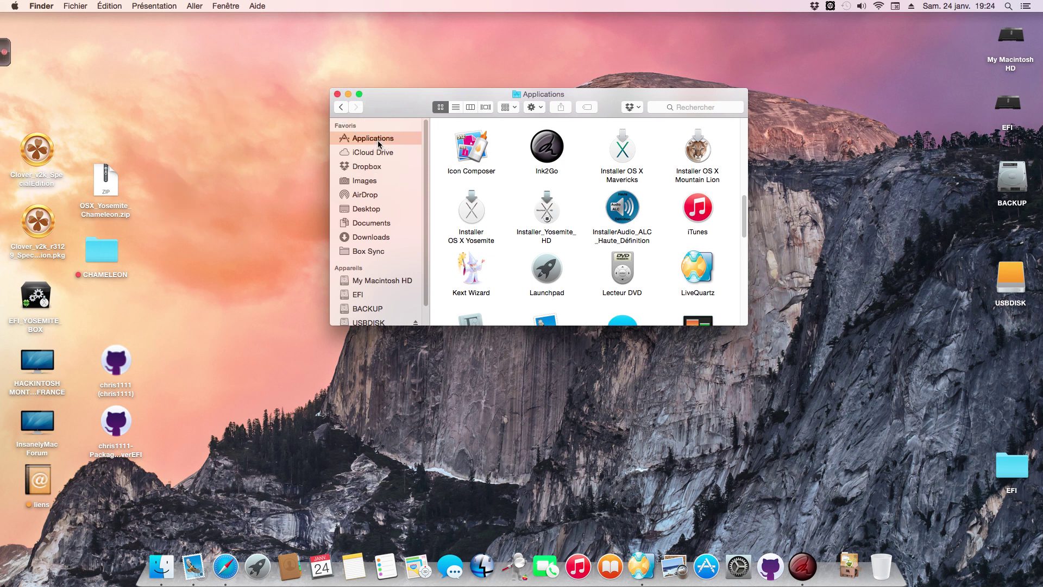
# Launch OSX_Yosemite_Chameleon from Launchpad and check the Applications folder in Finder
pyautogui.click(338, 94)
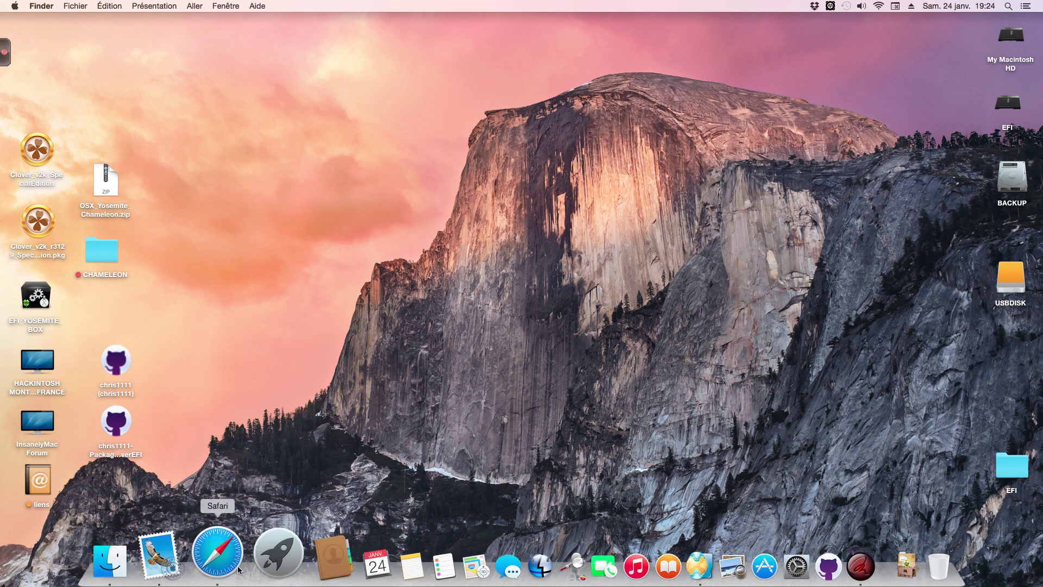
pyautogui.click(254, 561)
pyautogui.click(637, 267)
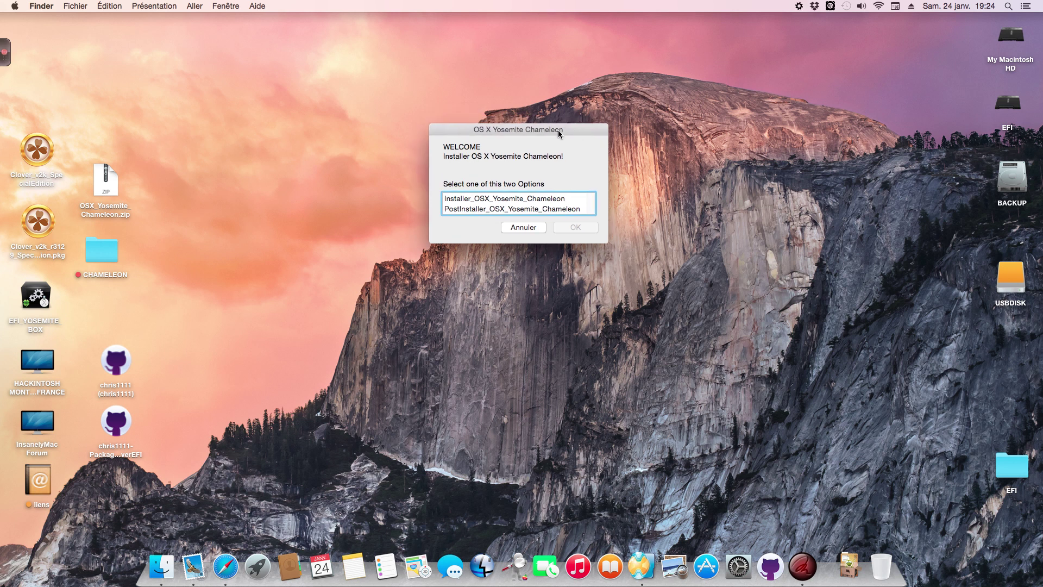
pyautogui.click(157, 562)
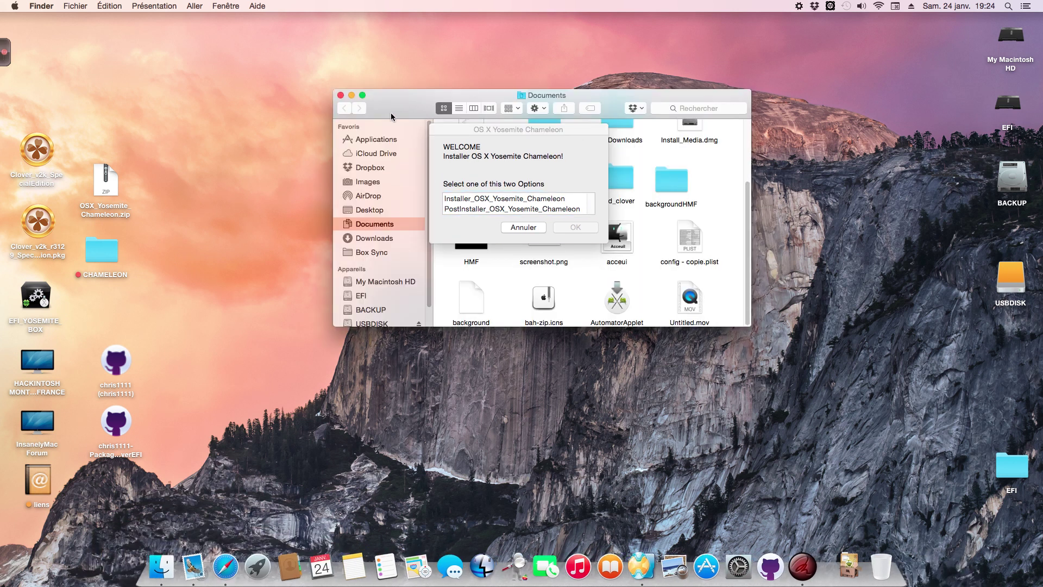
pyautogui.moveTo(390, 113); pyautogui.dragTo(435, 232)
pyautogui.click(428, 260)
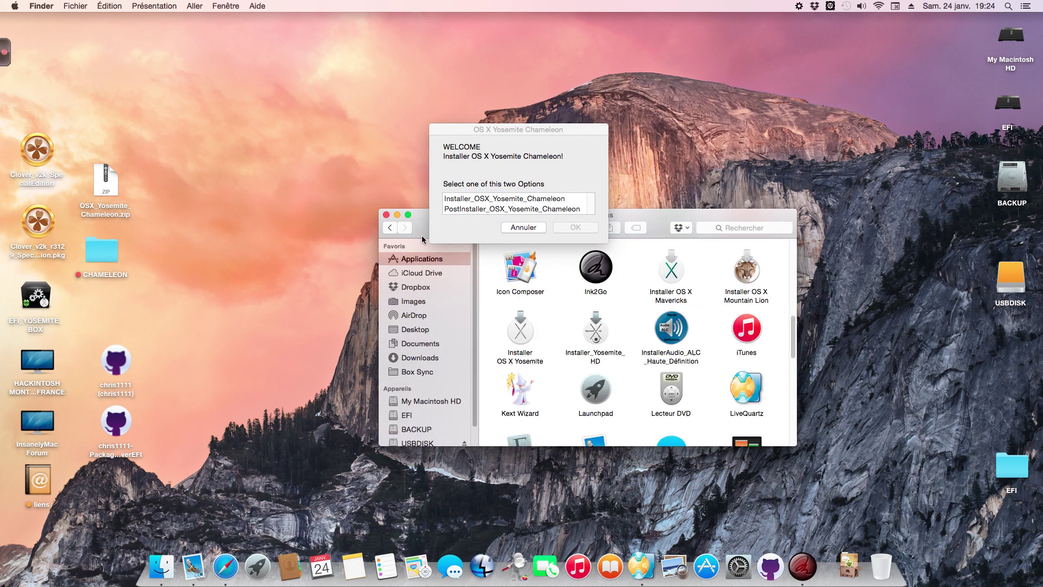
pyautogui.click(384, 216)
# Select the Installer_OSX_Yosemite_Chameleon option in the welcome dialog
pyautogui.moveTo(465, 128); pyautogui.dragTo(478, 114)
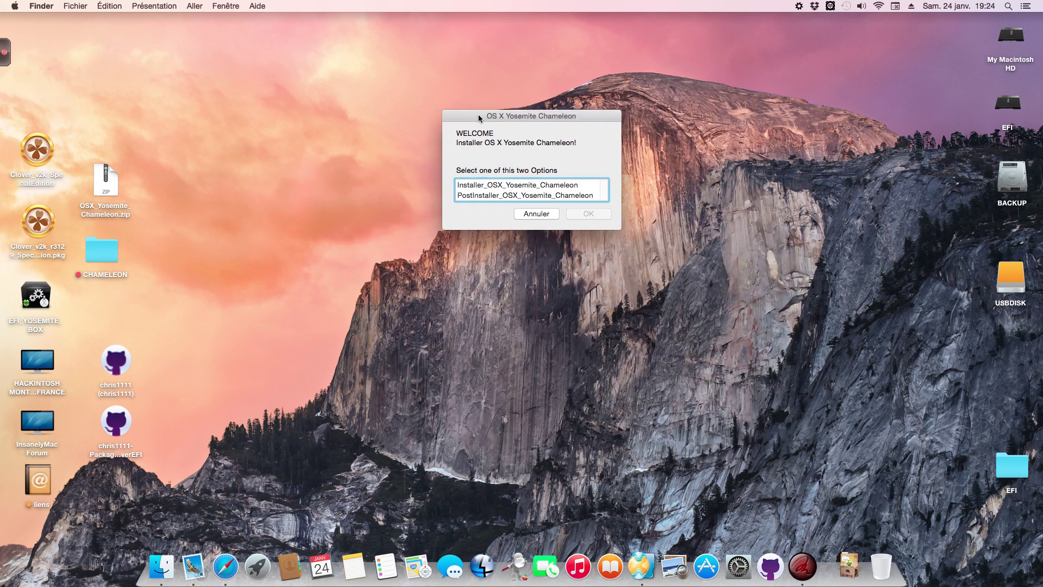
pyautogui.moveTo(607, 116); pyautogui.dragTo(596, 121)
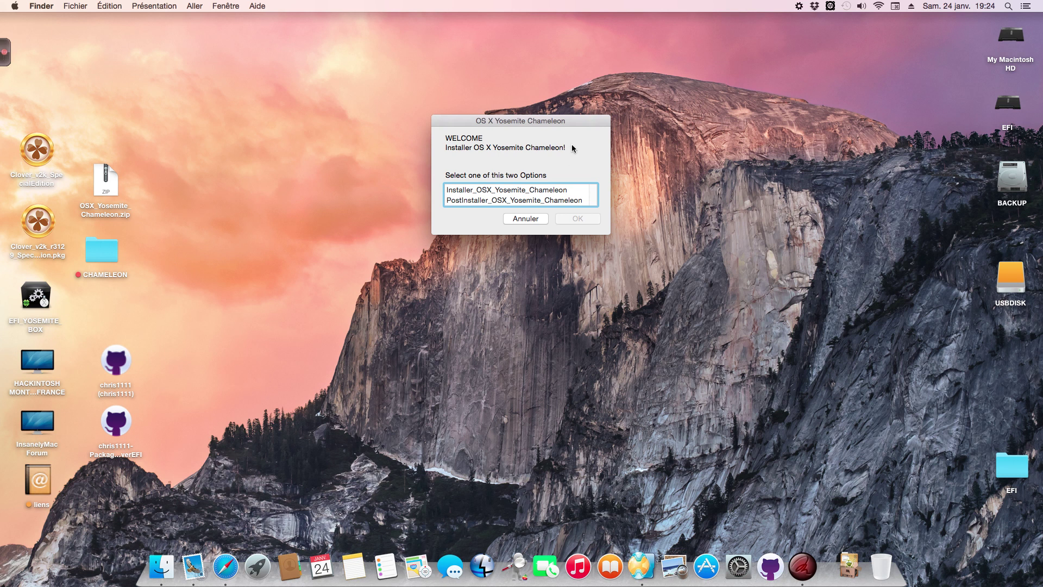
pyautogui.moveTo(584, 121); pyautogui.dragTo(577, 121)
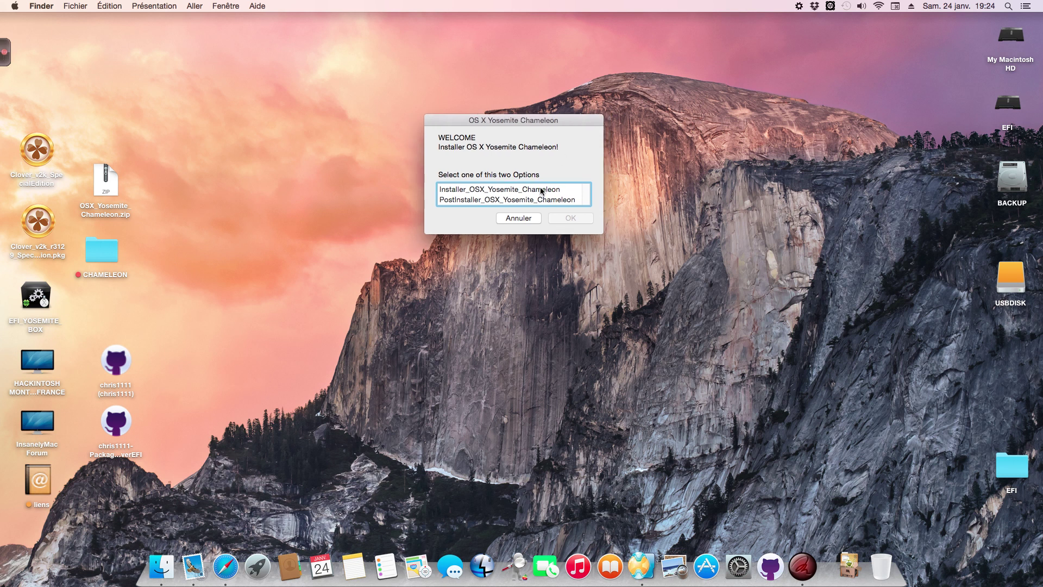
pyautogui.click(540, 187)
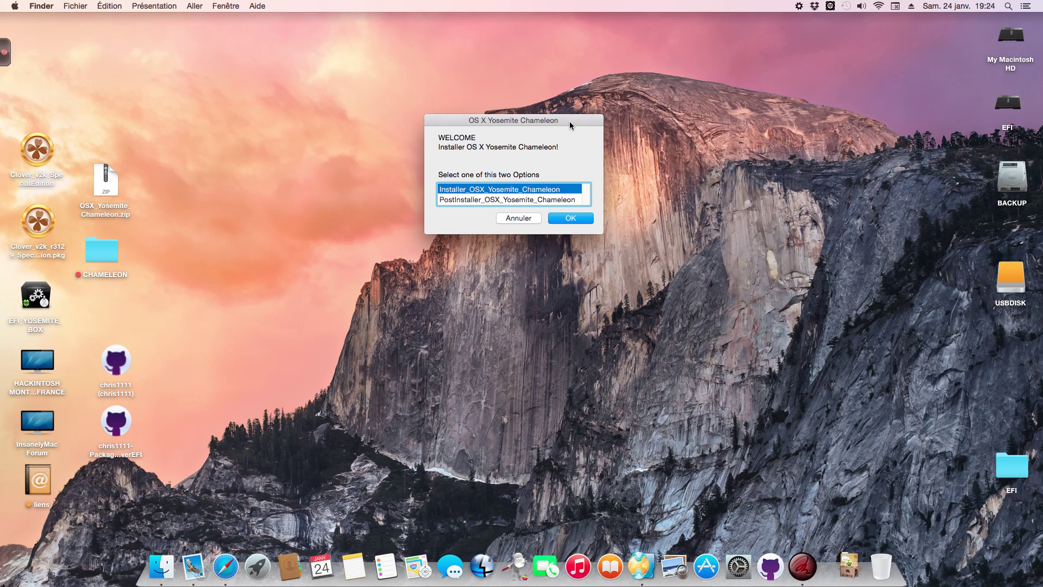
# Confirm the installer option and accept the Chameleon r2549 data-loss warning
pyautogui.click(574, 219)
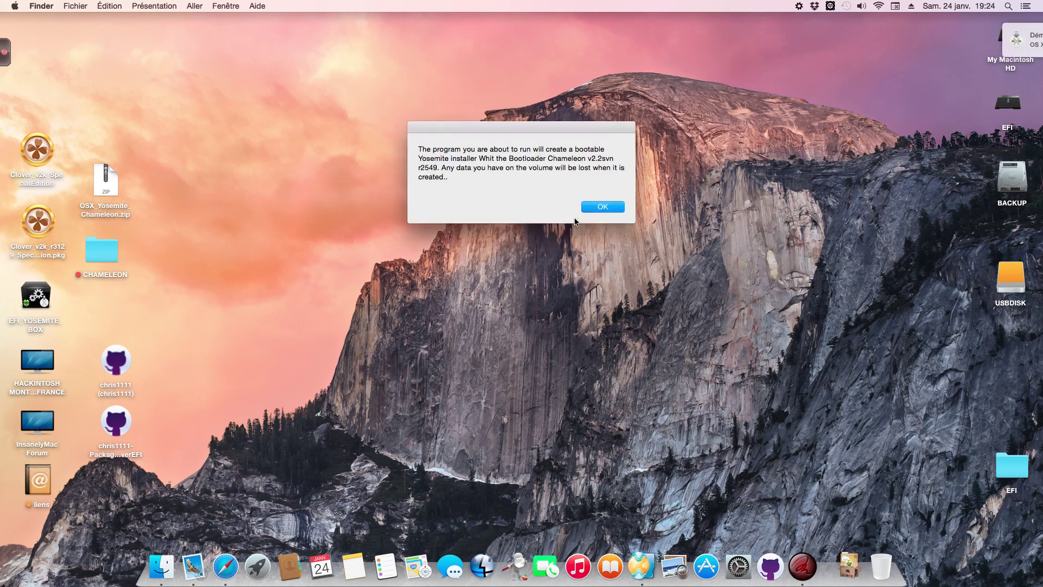
pyautogui.moveTo(608, 131); pyautogui.dragTo(605, 161)
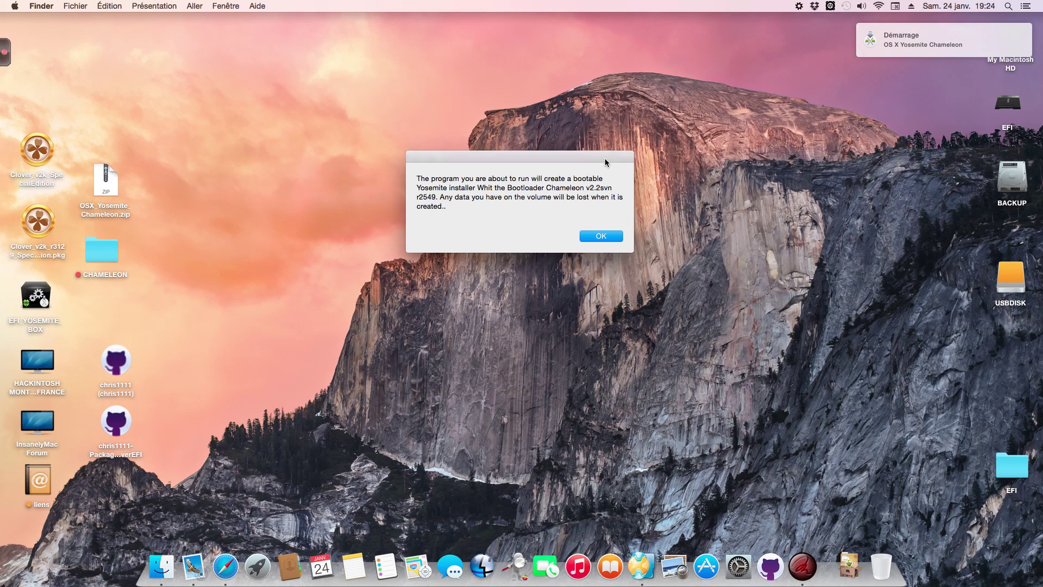
pyautogui.moveTo(476, 210); pyautogui.dragTo(402, 174)
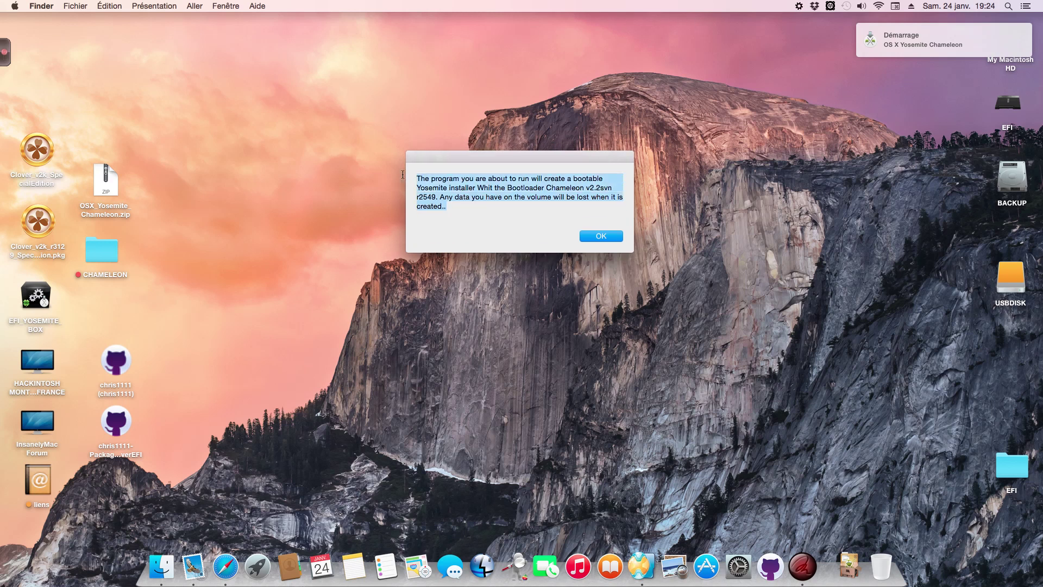
pyautogui.click(487, 212)
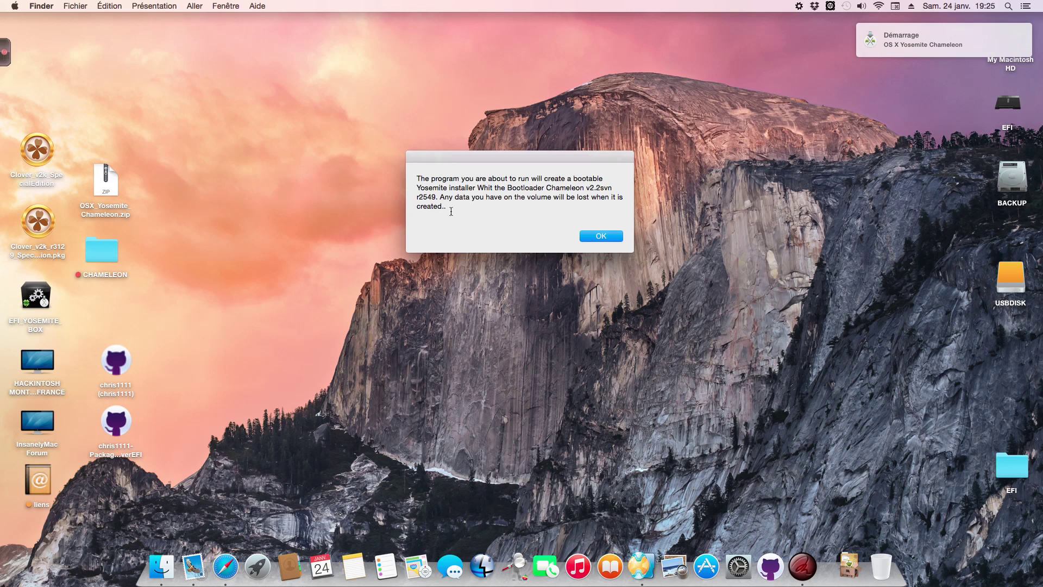
pyautogui.moveTo(583, 159); pyautogui.dragTo(605, 144)
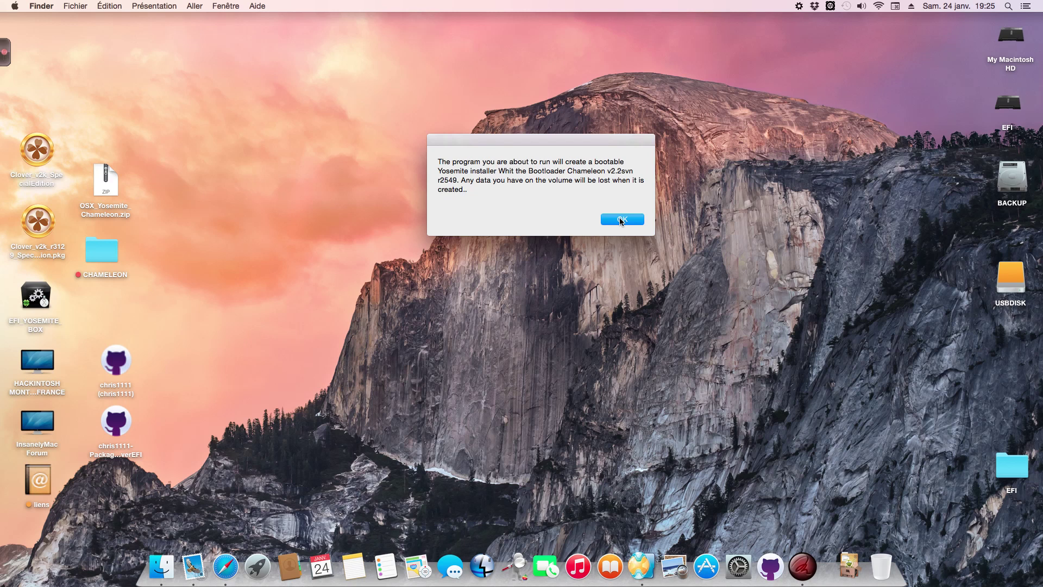
pyautogui.click(621, 220)
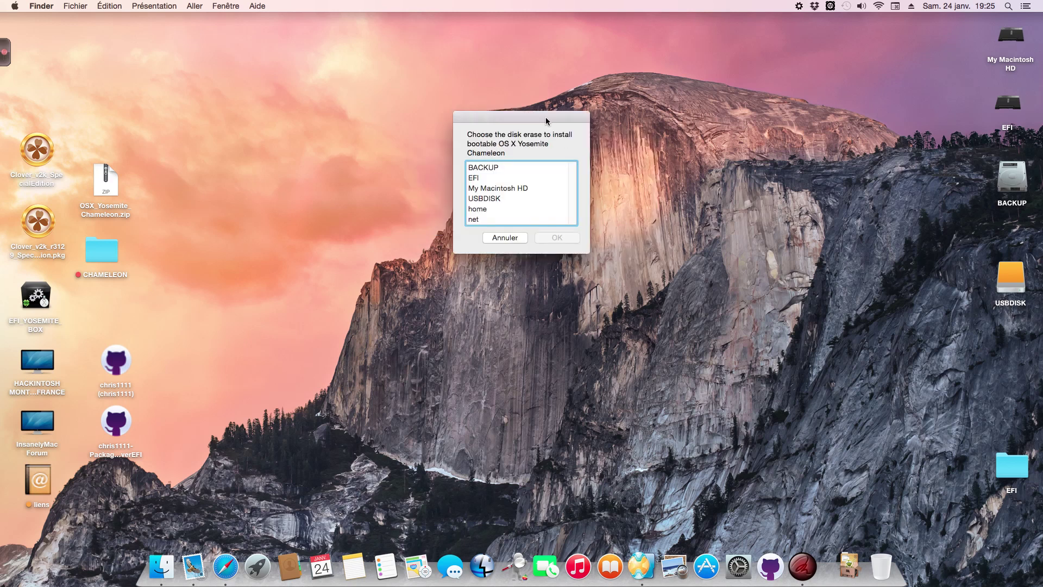
# Pick USBDISK in the disk list and confirm erasing it into the INSTALLER volume
pyautogui.moveTo(545, 116); pyautogui.dragTo(548, 117)
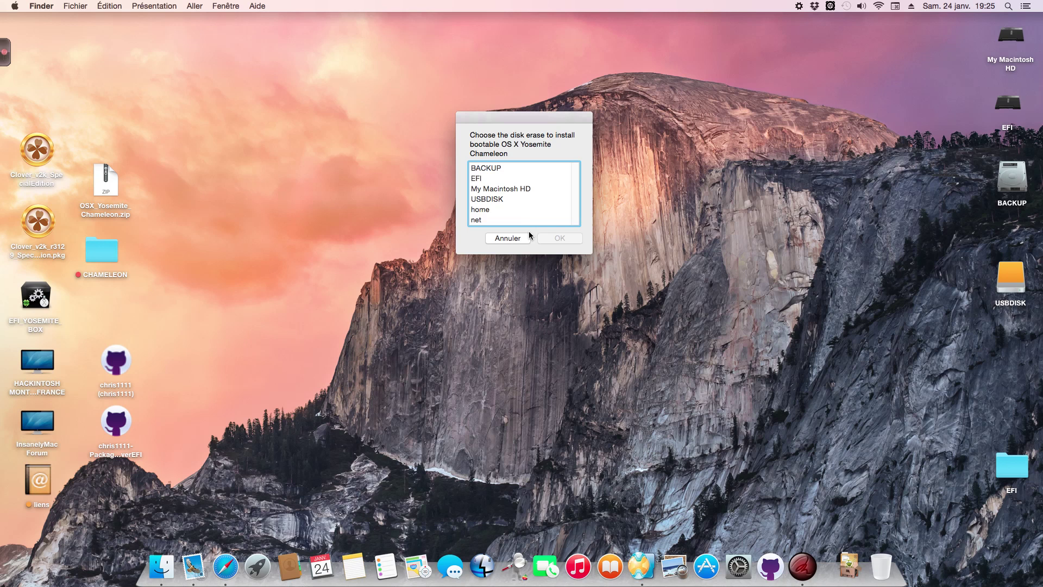
pyautogui.click(494, 200)
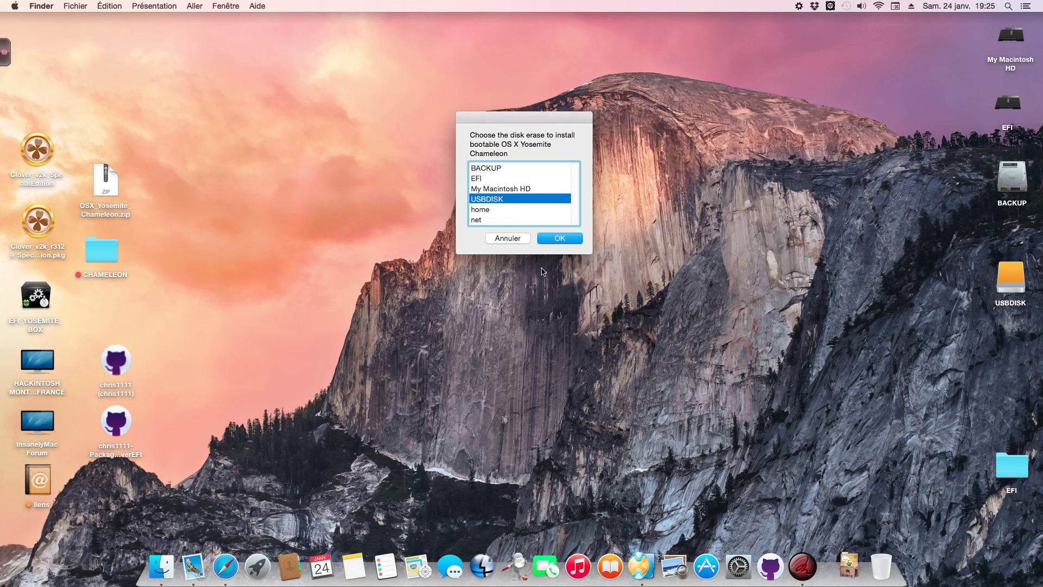
pyautogui.click(564, 240)
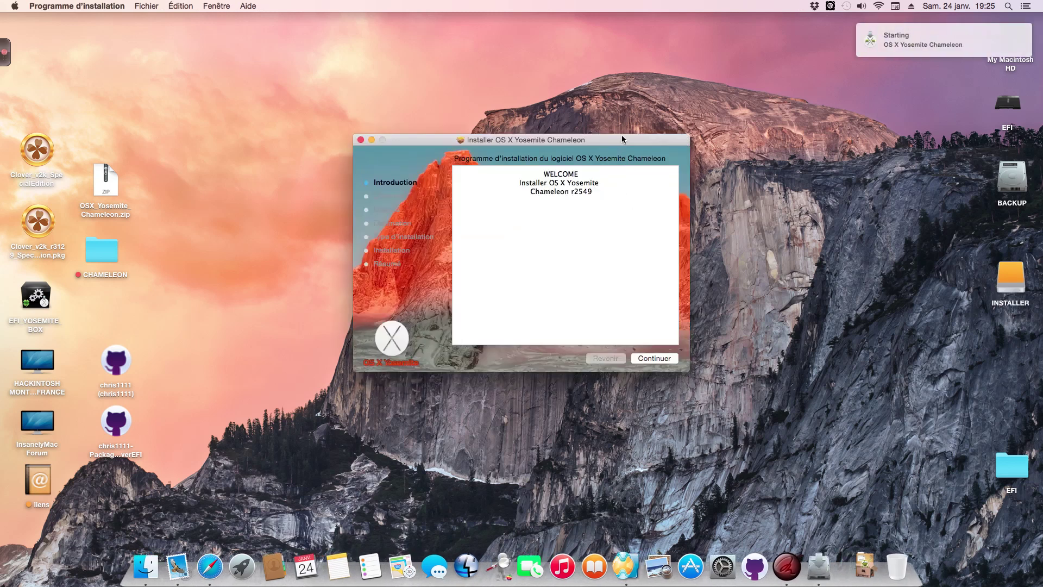
# Go past the Introduction and Lisez-moi pages, accept the licence, and pick the INSTALLER drive
pyautogui.moveTo(623, 140); pyautogui.dragTo(617, 115)
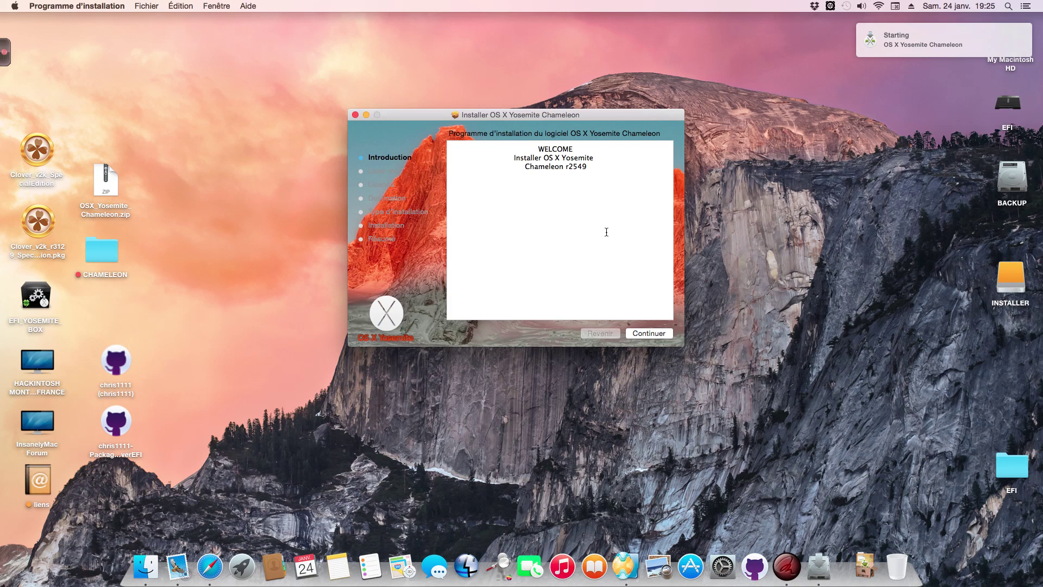
pyautogui.click(650, 333)
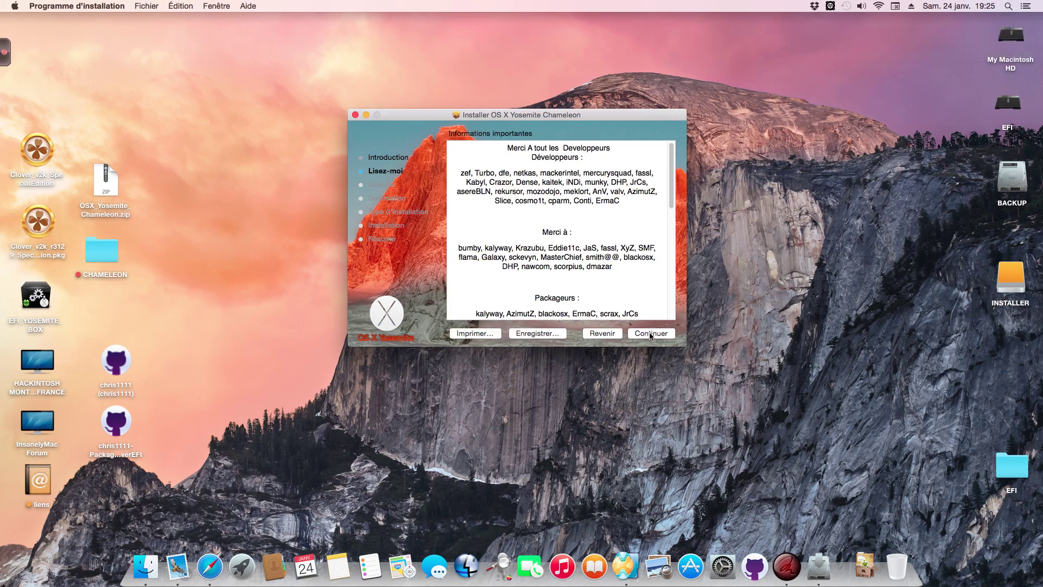
pyautogui.click(651, 334)
pyautogui.click(651, 334)
pyautogui.click(622, 204)
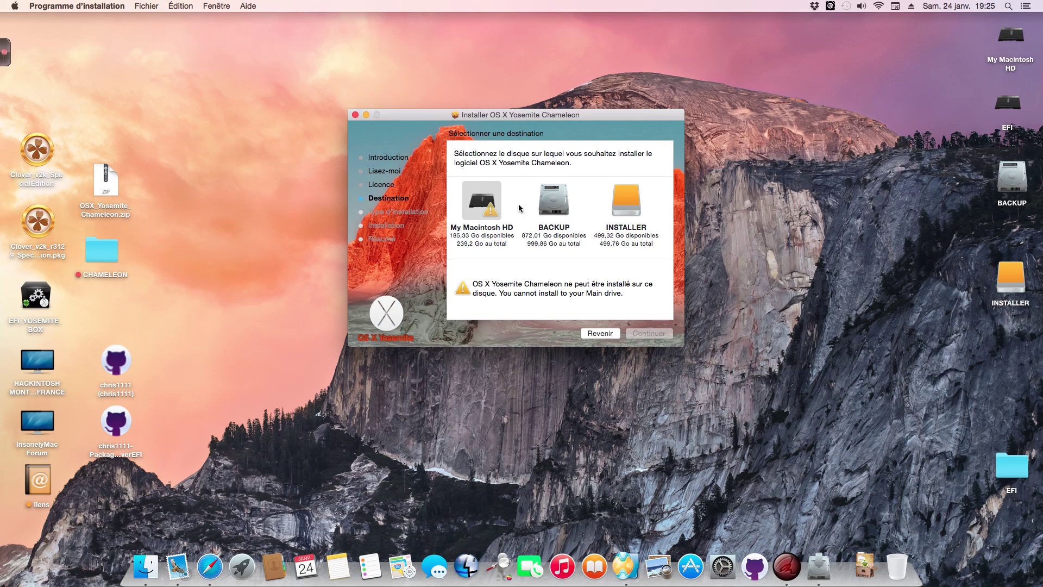
pyautogui.moveTo(492, 200)
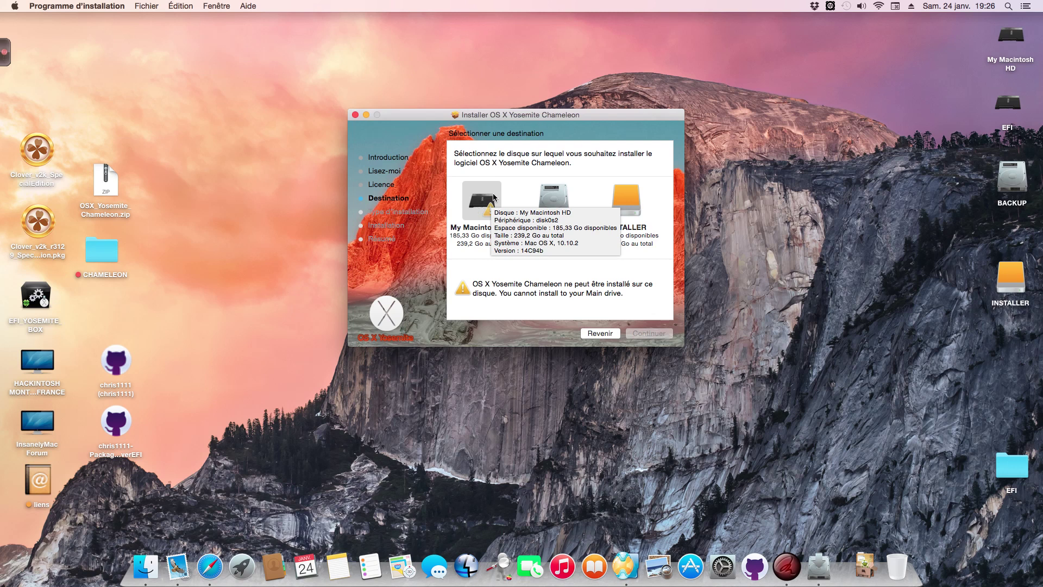
pyautogui.moveTo(612, 114); pyautogui.dragTo(617, 110)
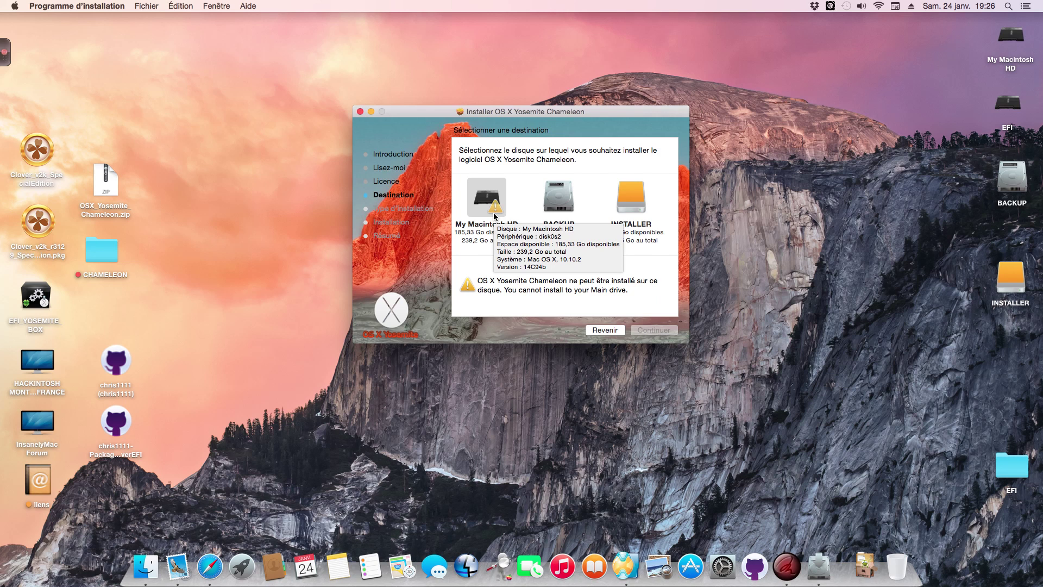
pyautogui.moveTo(600, 116); pyautogui.dragTo(601, 116)
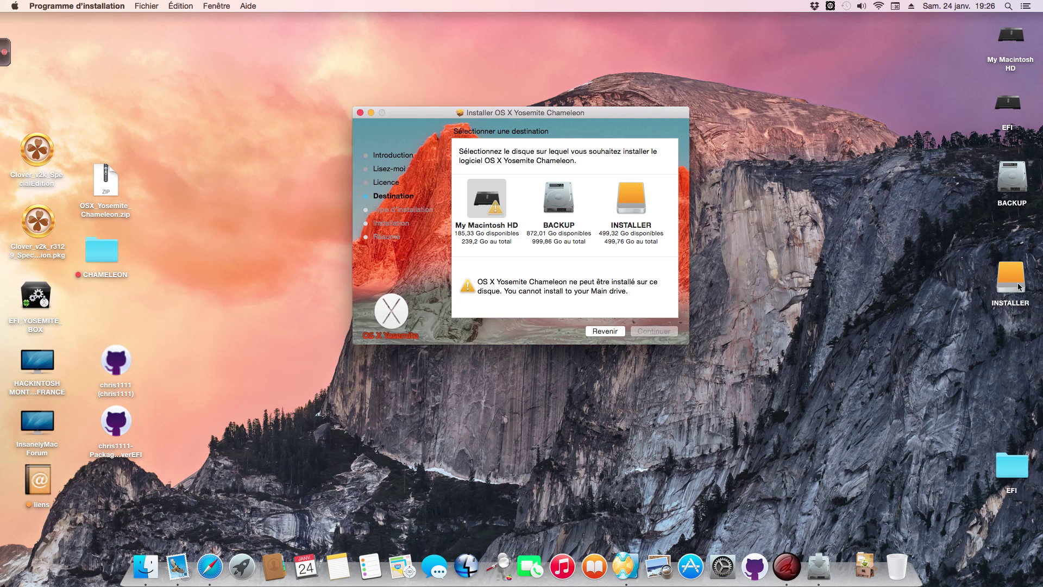
pyautogui.click(637, 207)
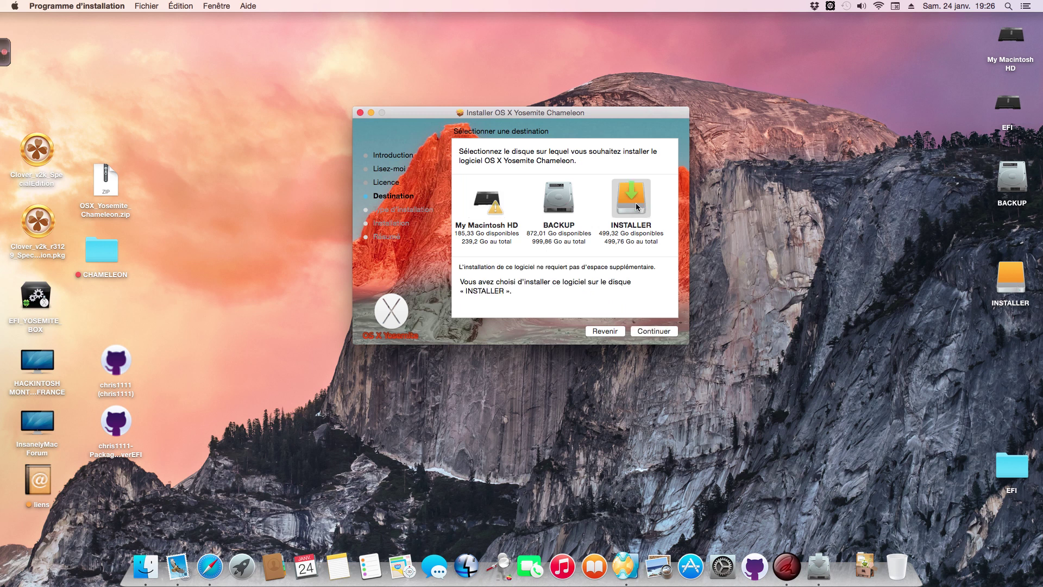
# Check the chameleon 2.3svn-r2549 and PC smbios packages in the custom install list
pyautogui.click(654, 332)
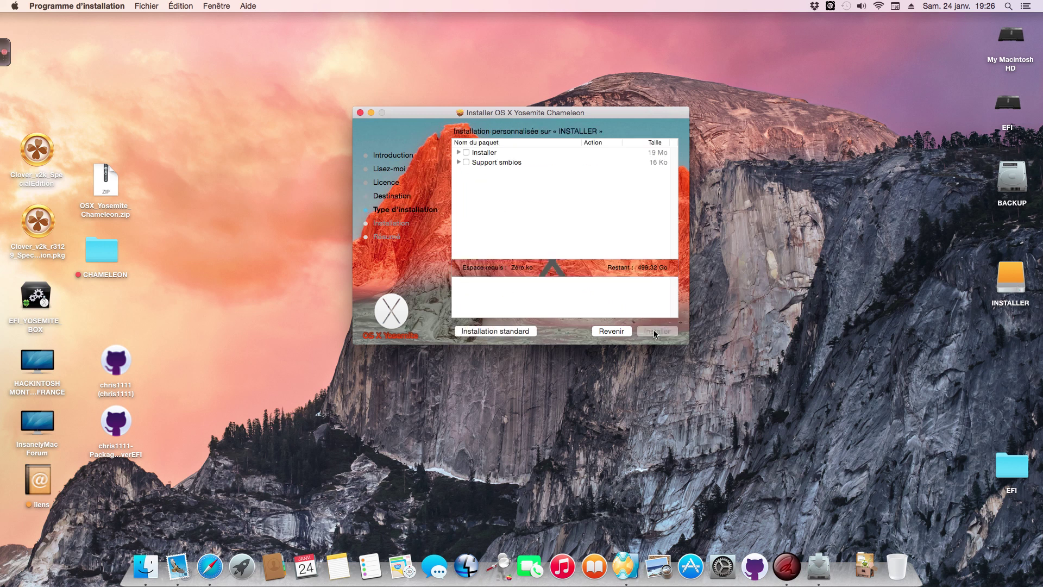
pyautogui.click(458, 152)
pyautogui.click(476, 162)
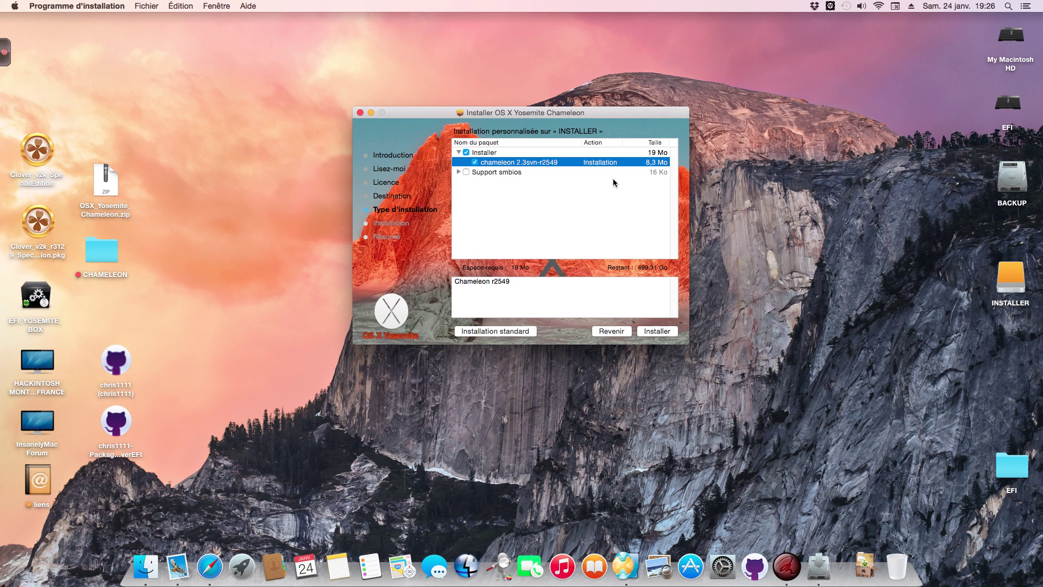
pyautogui.click(459, 172)
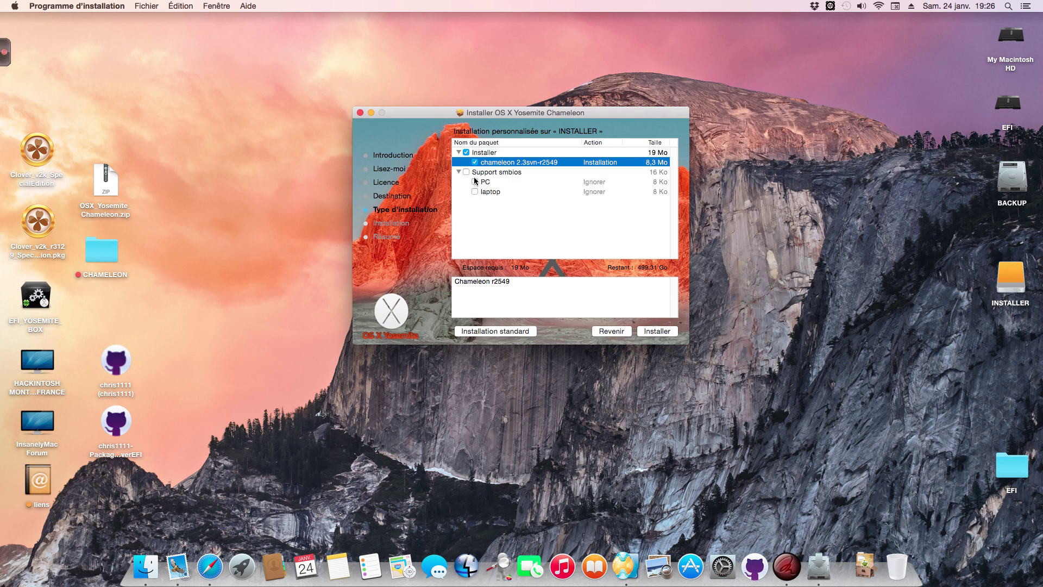
pyautogui.click(475, 182)
# Start the installation and enter the administrator password at the authorisation prompt
pyautogui.moveTo(651, 109); pyautogui.dragTo(682, 119)
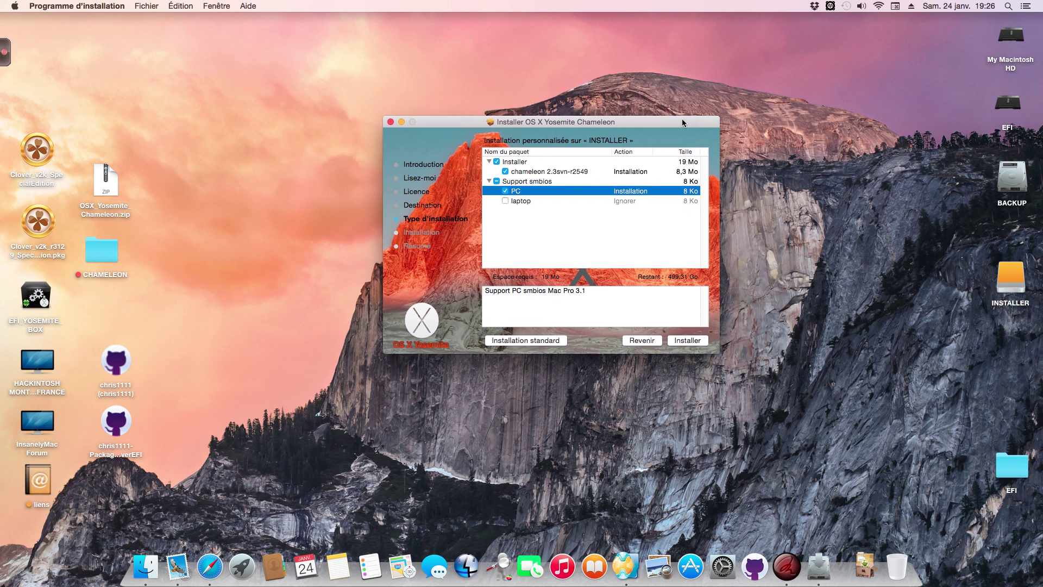
pyautogui.moveTo(682, 120); pyautogui.dragTo(671, 127)
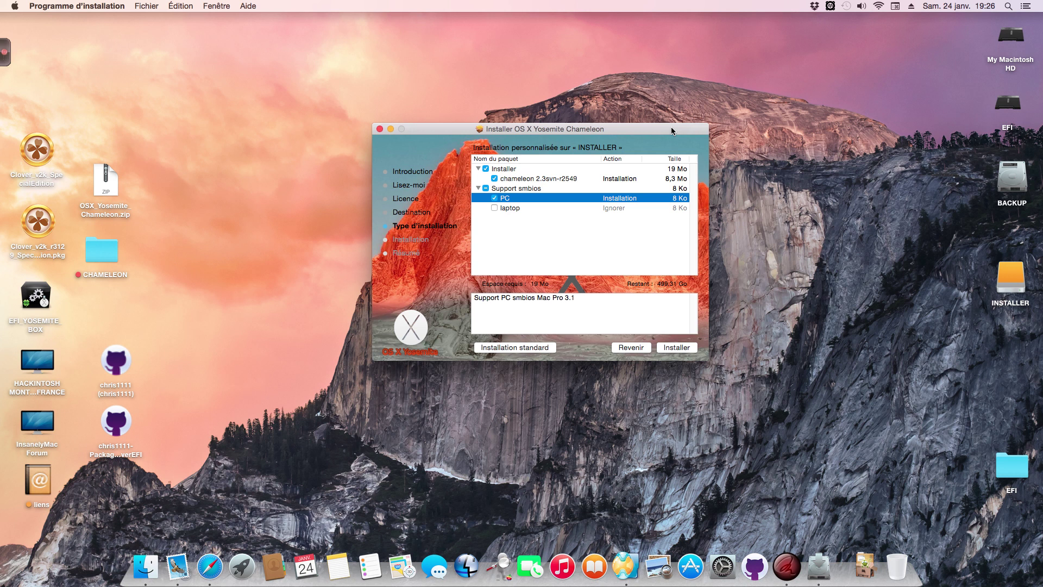
pyautogui.moveTo(671, 128); pyautogui.dragTo(664, 128)
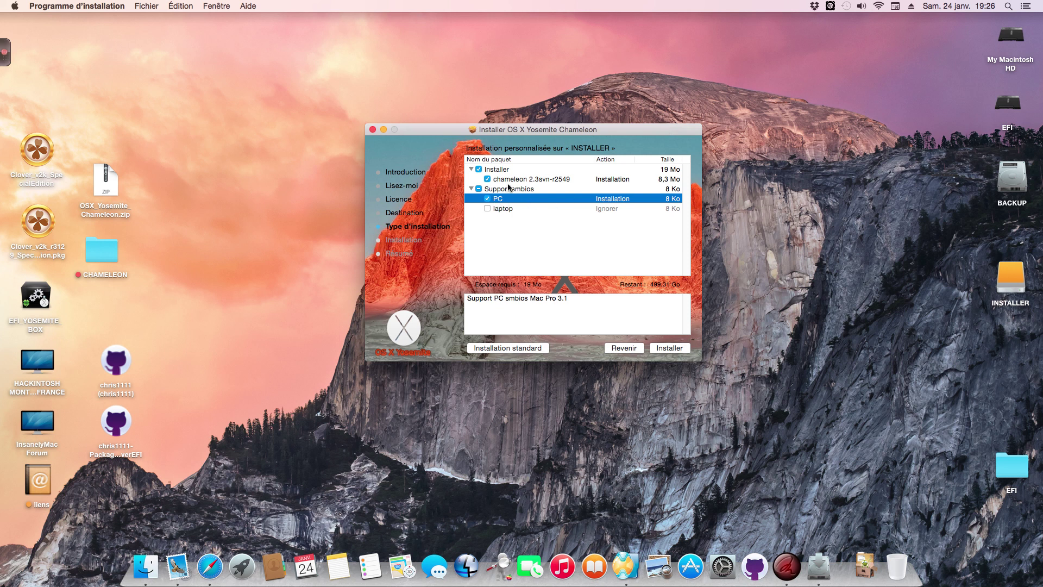
pyautogui.click(671, 351)
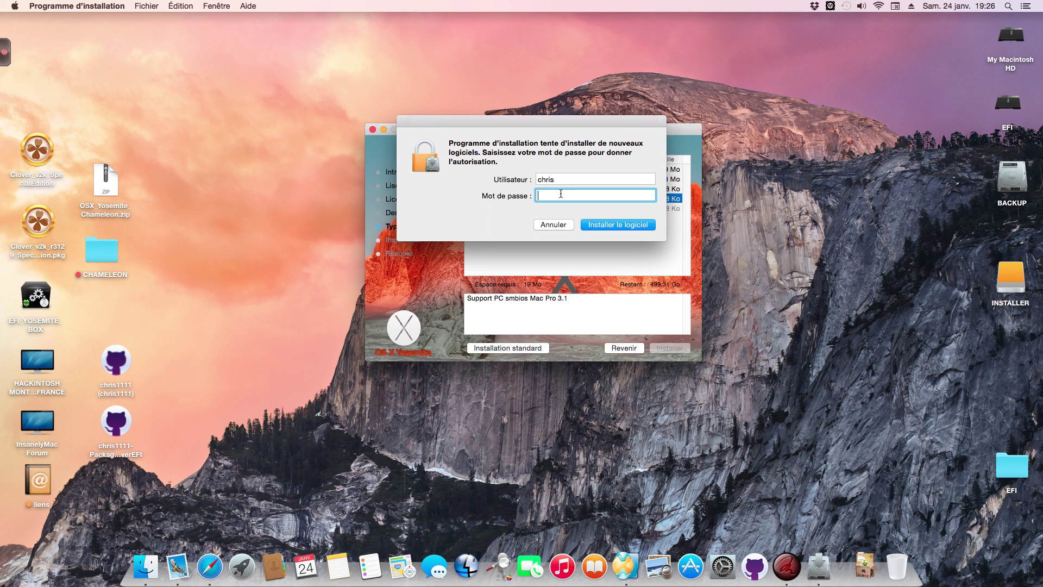
pyautogui.write('••')
pyautogui.moveTo(591, 128); pyautogui.dragTo(592, 236)
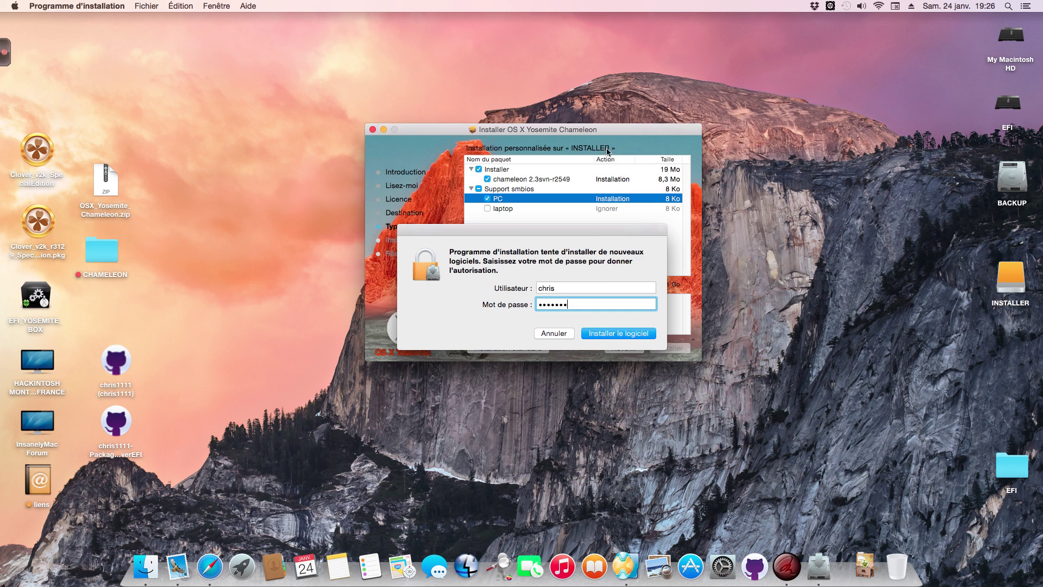
# Authorize the install and let Chameleon r2549 finish onto INSTALLER, peeking at the drive meanwhile
pyautogui.click(607, 334)
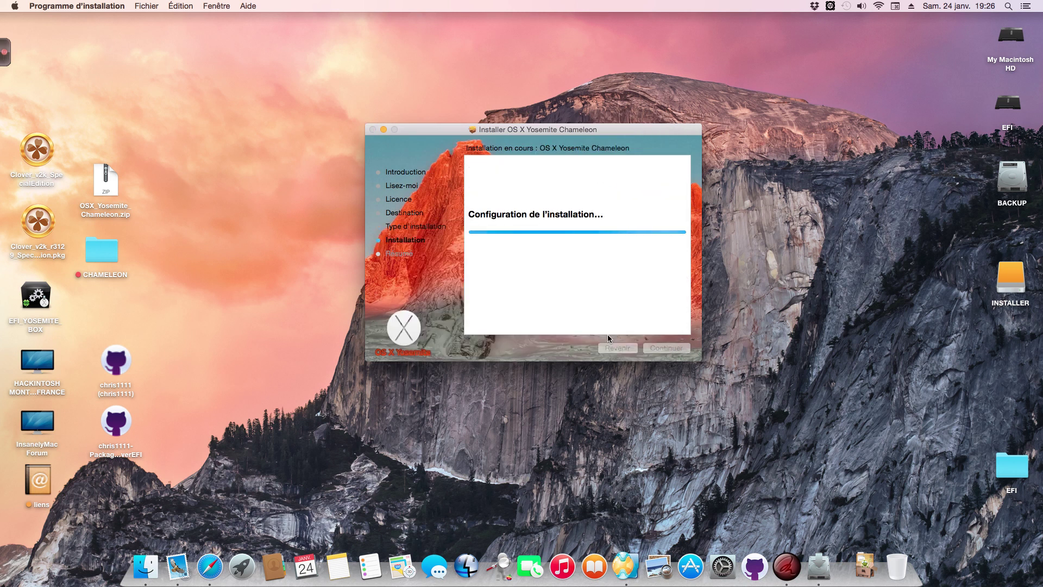
pyautogui.moveTo(648, 132); pyautogui.dragTo(667, 103)
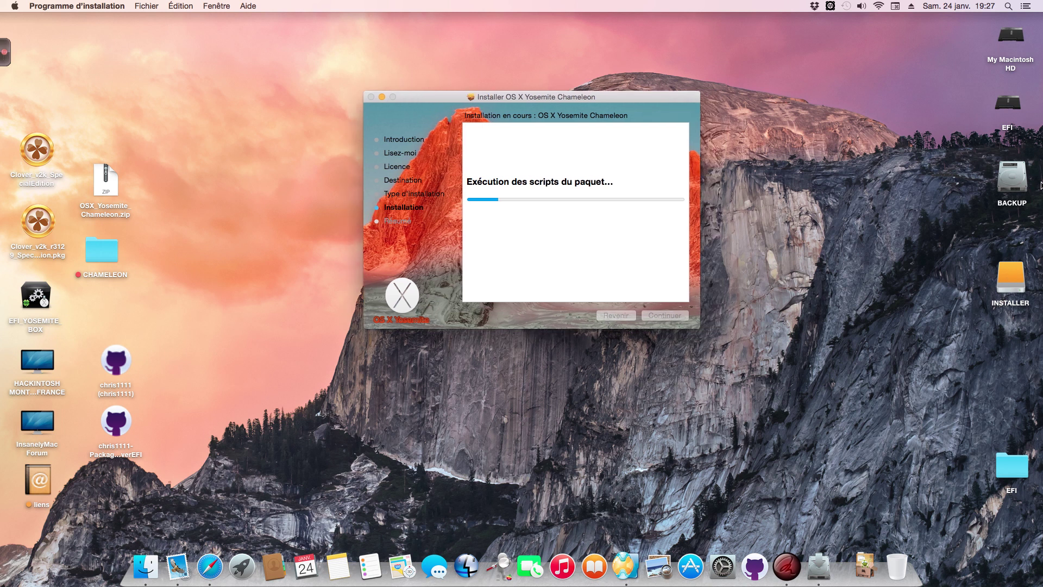
pyautogui.click(1012, 278)
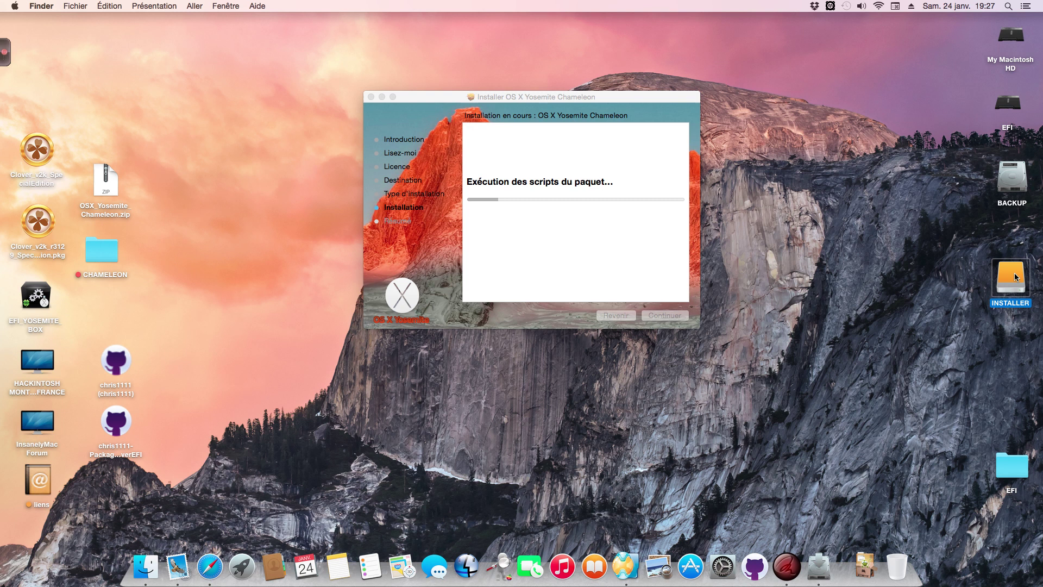
pyautogui.doubleClick(1014, 277)
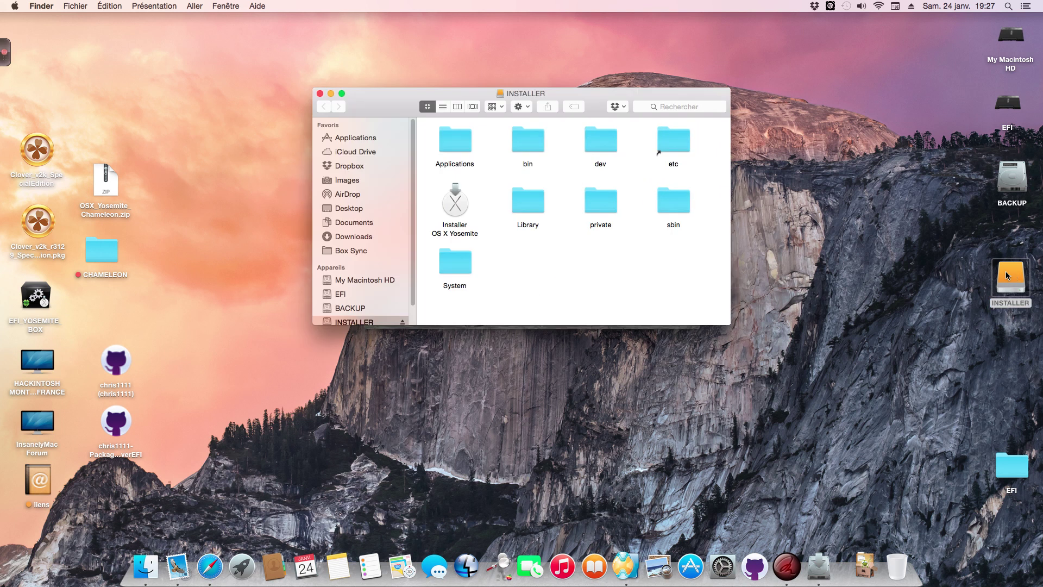
pyautogui.click(320, 94)
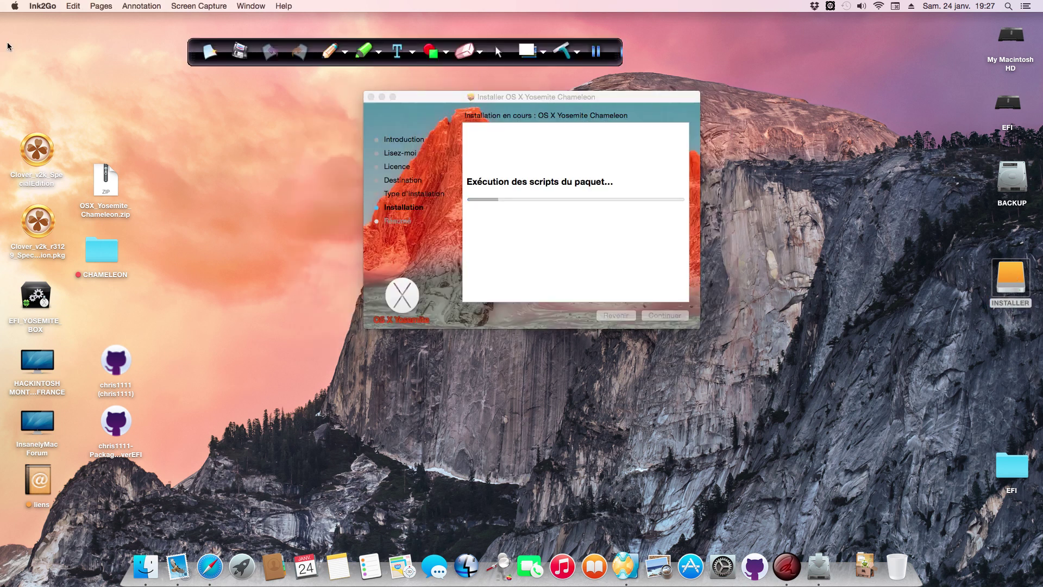
pyautogui.moveTo(651, 91); pyautogui.dragTo(665, 84)
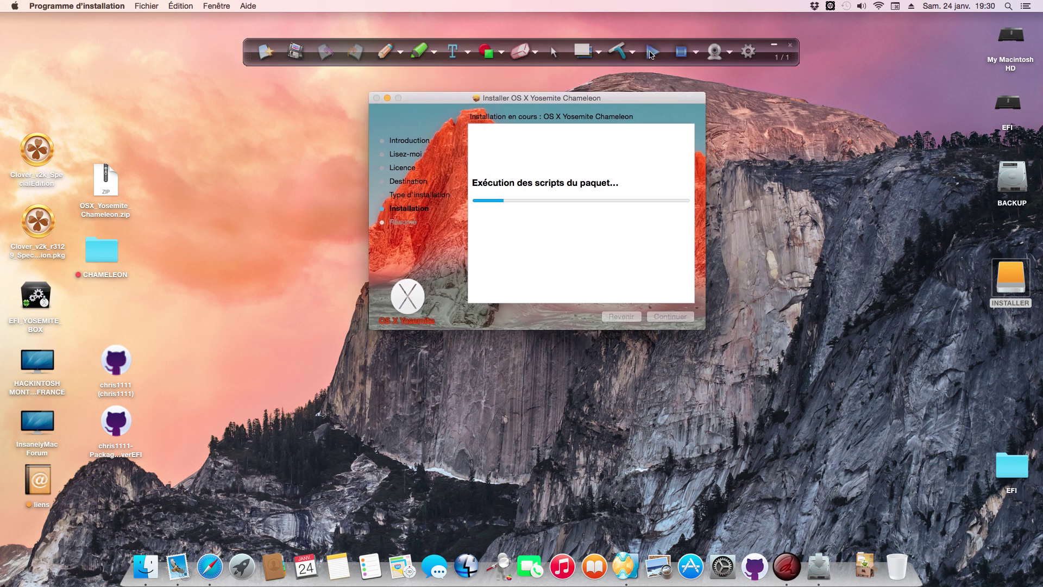
pyautogui.click(651, 53)
pyautogui.moveTo(668, 102); pyautogui.dragTo(681, 99)
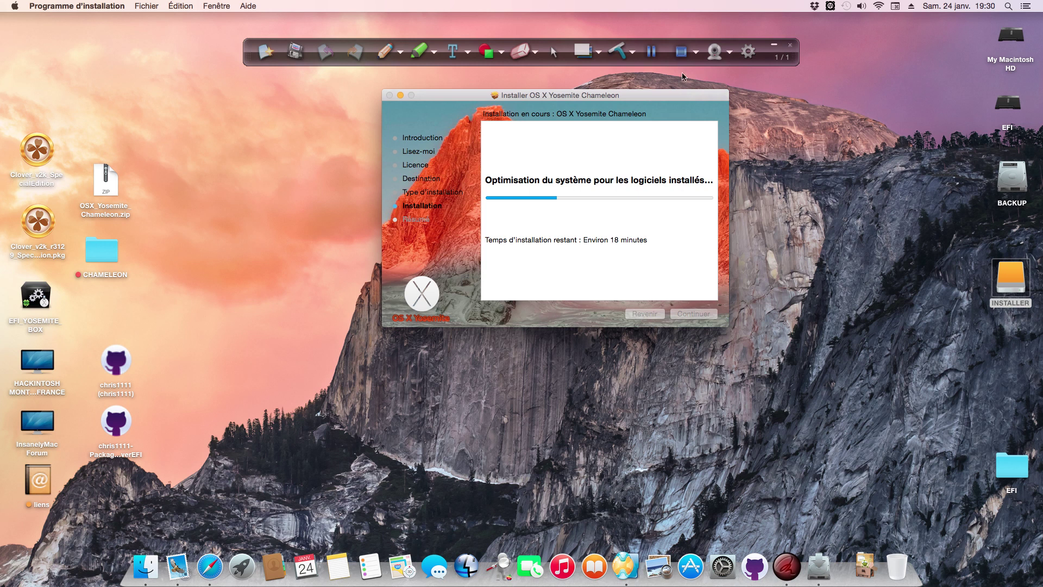
pyautogui.moveTo(684, 98)
pyautogui.mouseDown()
pyautogui.moveTo(653, 70)
pyautogui.moveTo(730, 104)
pyautogui.moveTo(704, 97)
pyautogui.mouseUp()
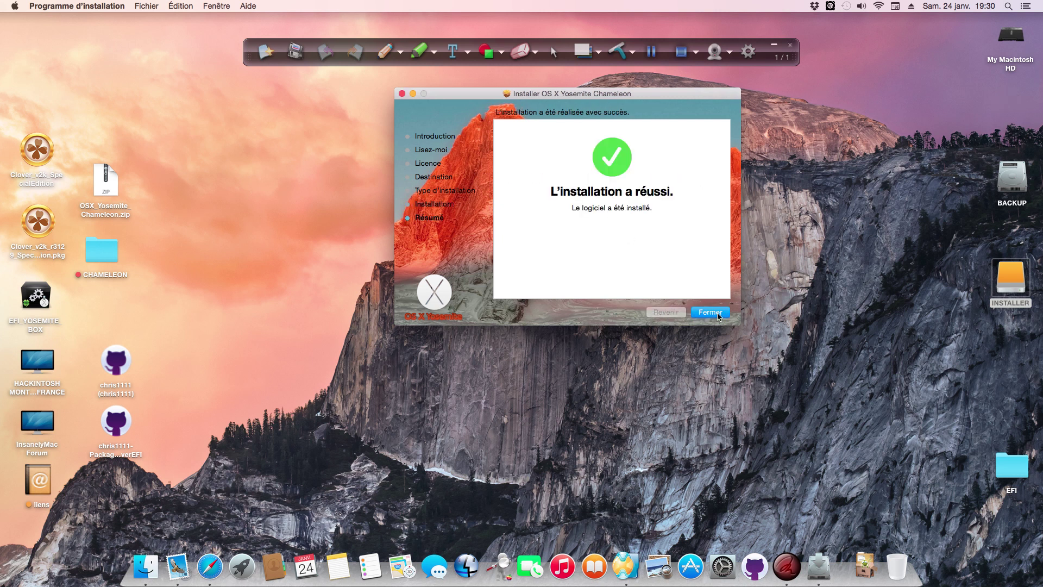
# Close the finished installer and open the INSTALLER drive's contents
pyautogui.click(717, 314)
pyautogui.click(1011, 279)
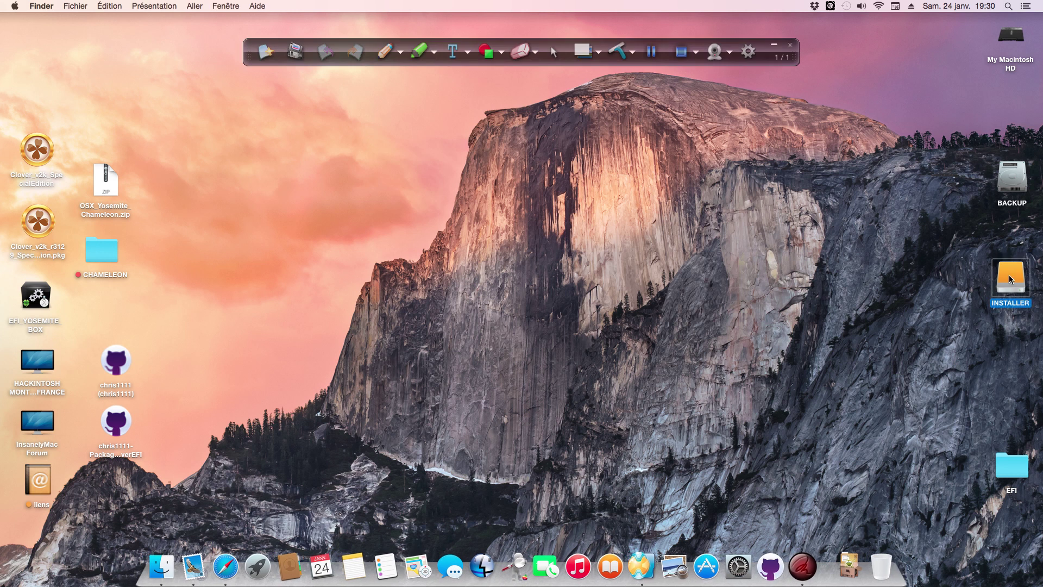
pyautogui.doubleClick(1011, 280)
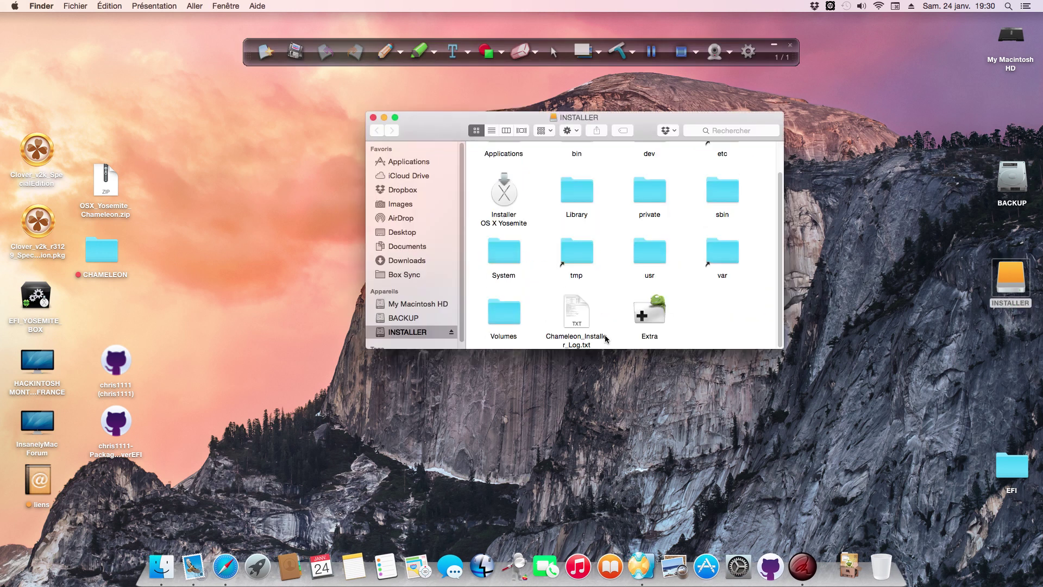
pyautogui.scroll(3, 606, 338)
pyautogui.scroll(-3, 628, 335)
# Open Chameleon_Installer_Log.txt, check the Chameleon-2.3svn-r2549 version line, and close it
pyautogui.doubleClick(579, 313)
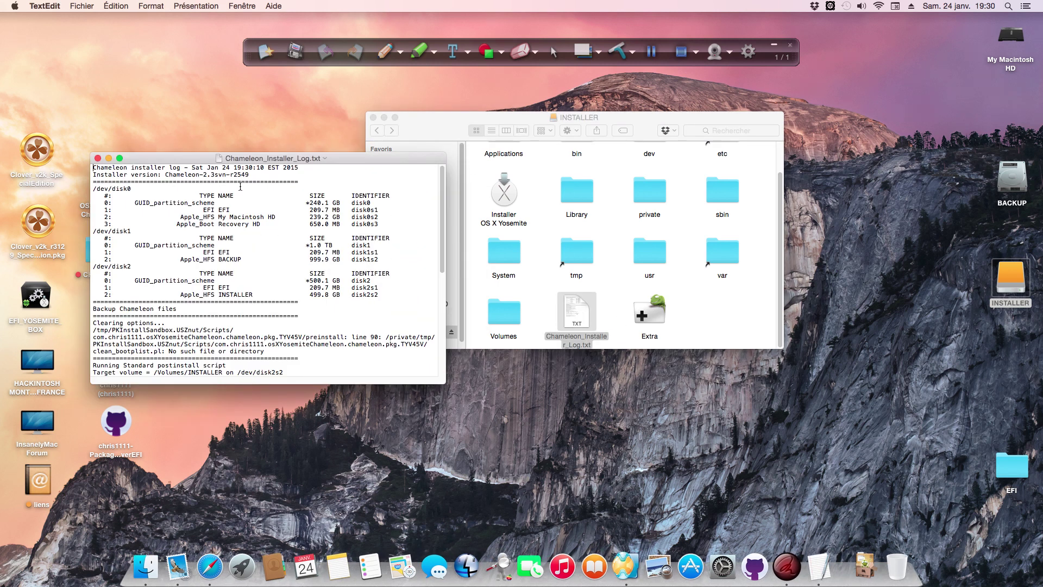
pyautogui.moveTo(253, 175); pyautogui.dragTo(165, 175)
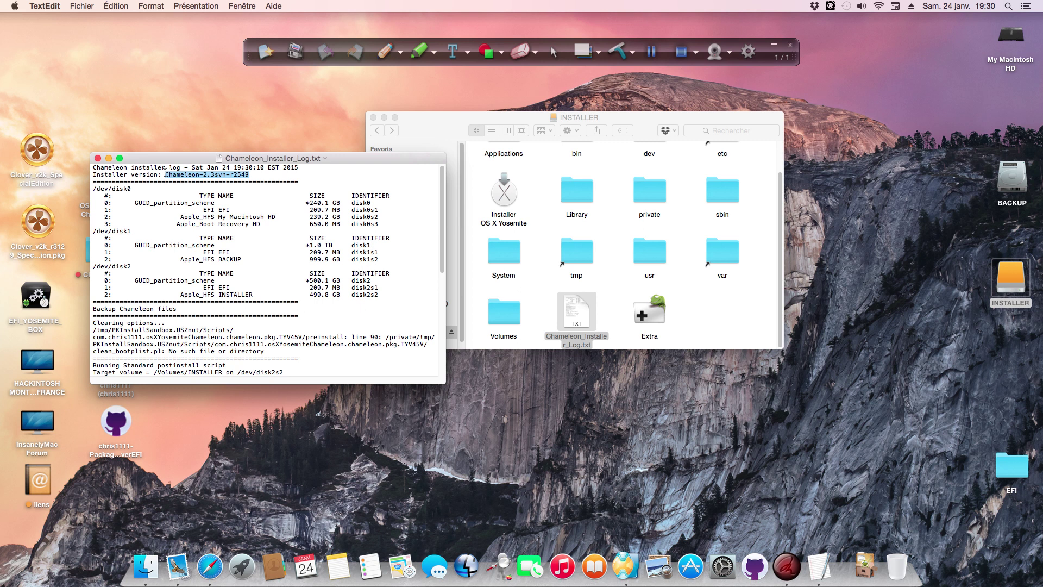
pyautogui.scroll(-10, 261, 235)
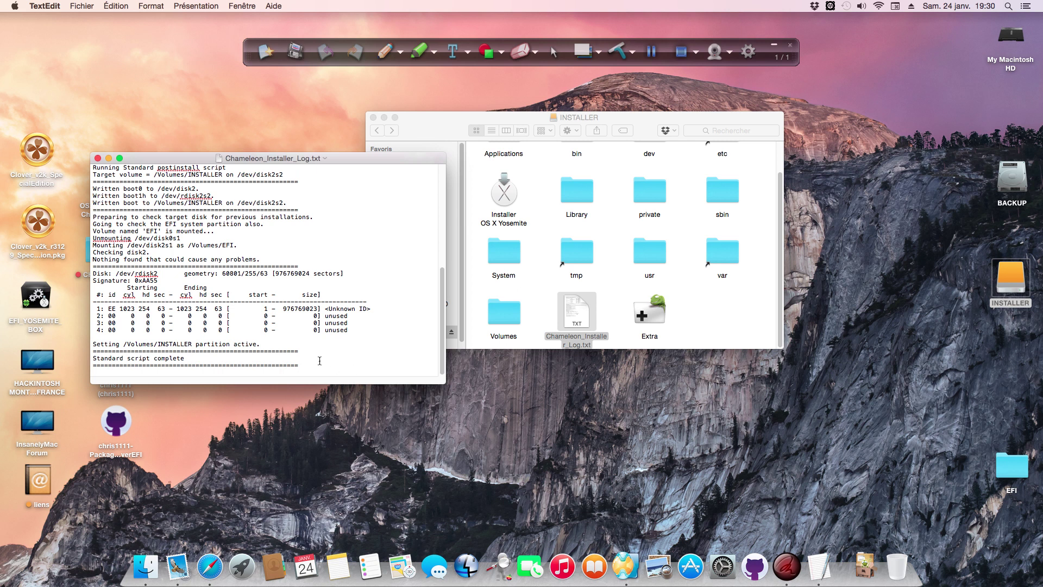
pyautogui.scroll(10, 321, 360)
pyautogui.click(98, 158)
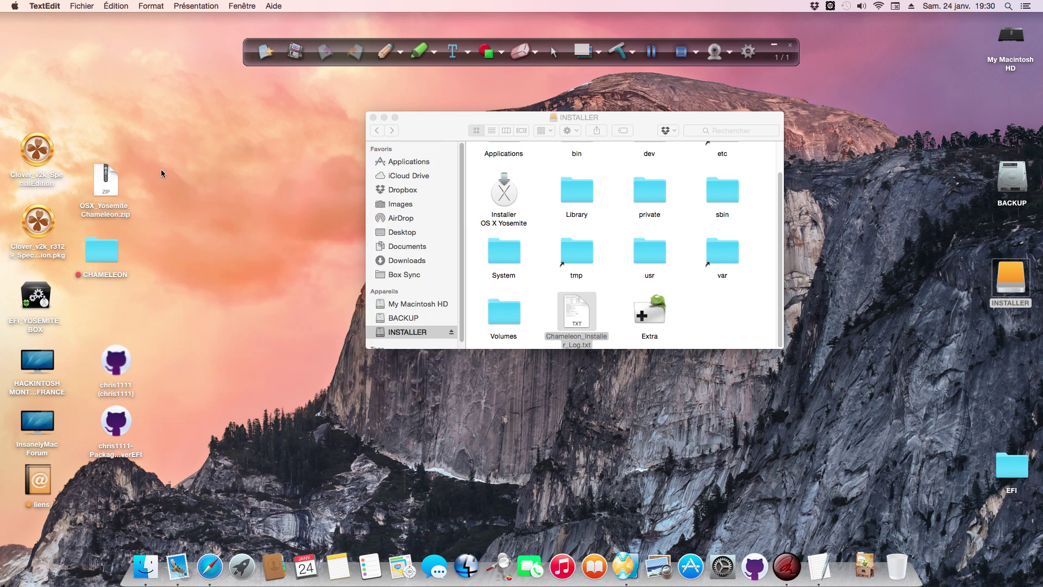
# Browse the Extra folder and its Extensions kexts on INSTALLER, then return to the drive's top level
pyautogui.doubleClick(658, 321)
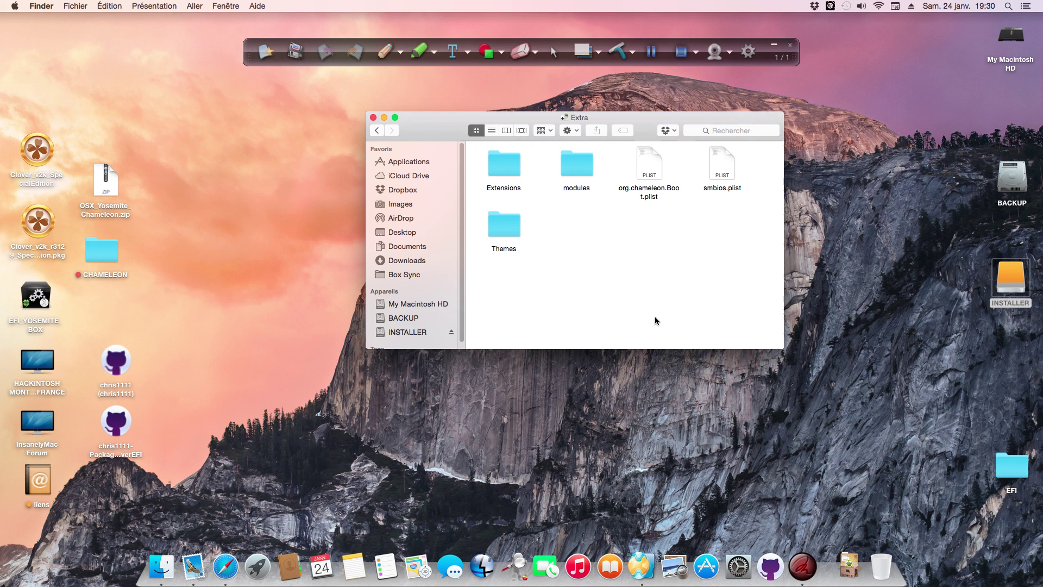
pyautogui.doubleClick(509, 170)
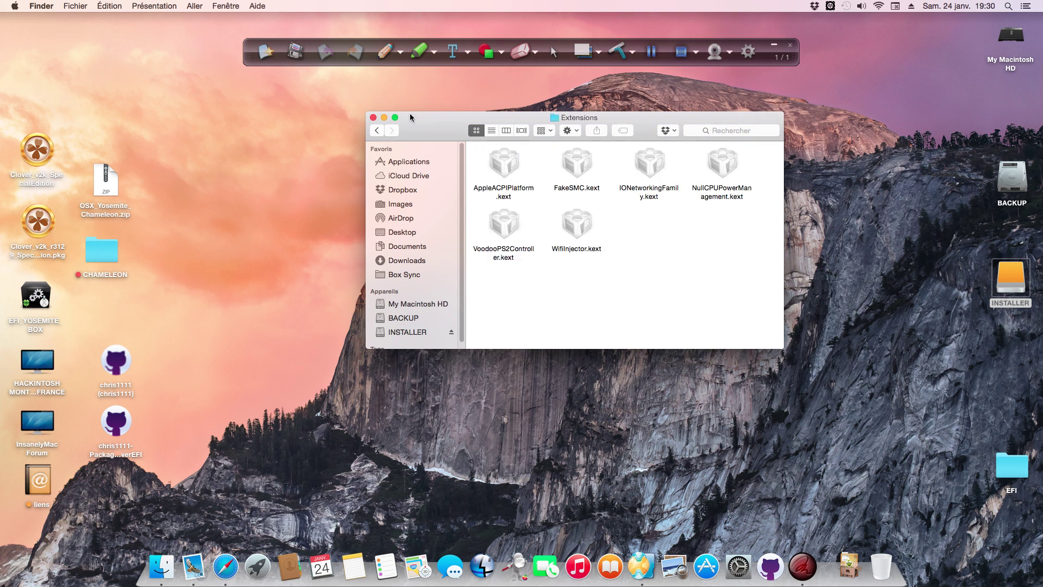
pyautogui.click(376, 131)
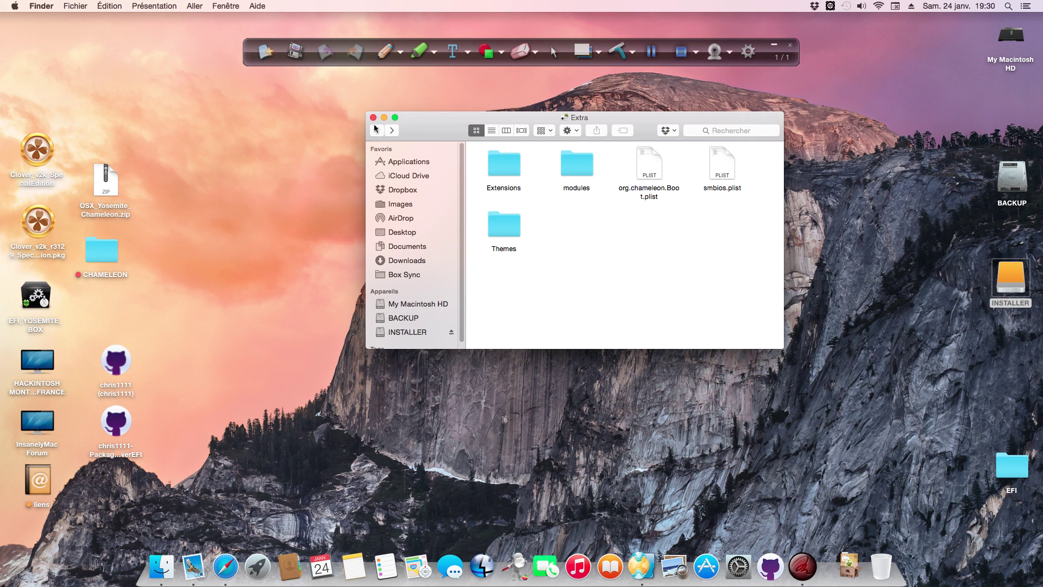
pyautogui.click(375, 130)
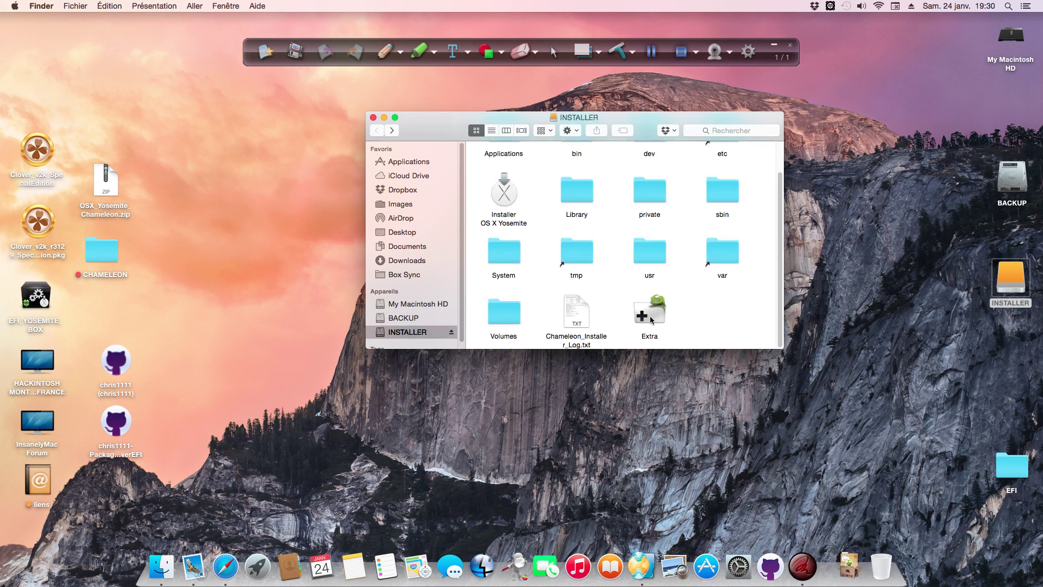
# Open Extra's smbios.plist in Chameleon Wizard to check the SMBIOS settings, then close it
pyautogui.doubleClick(651, 320)
pyautogui.rightClick(723, 160)
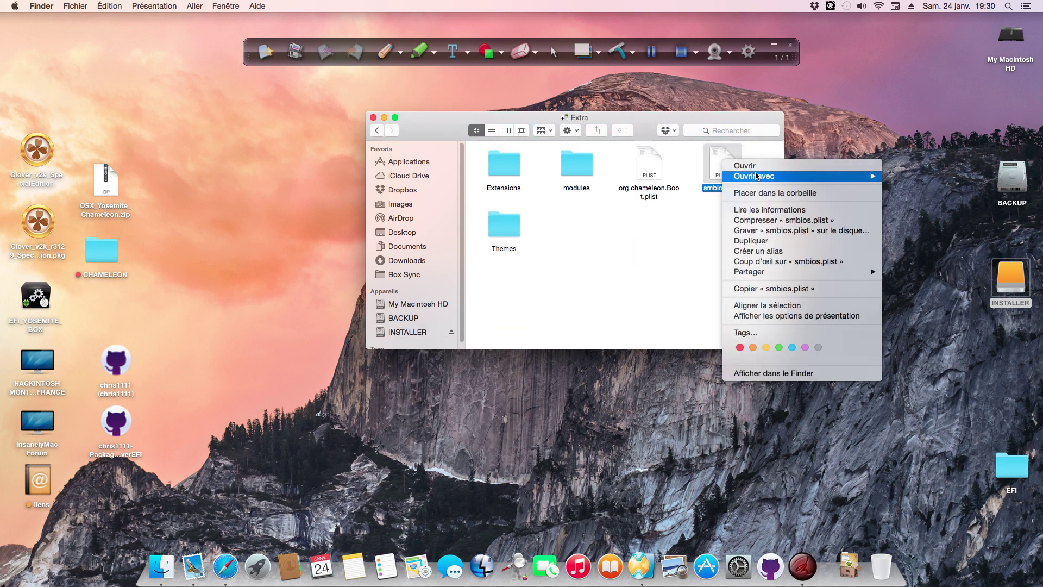
pyautogui.moveTo(760, 176)
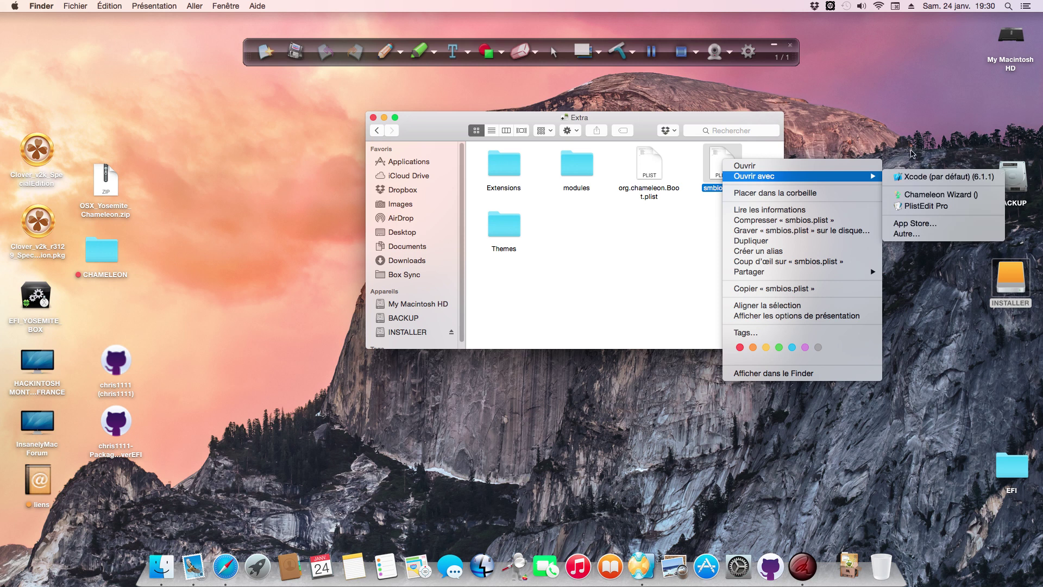
pyautogui.click(912, 194)
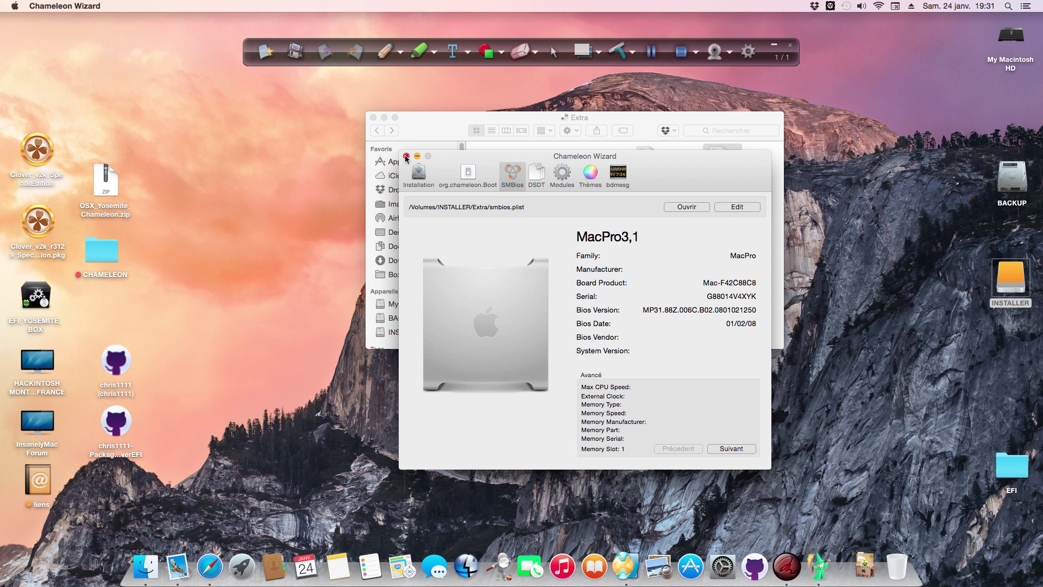
pyautogui.click(406, 156)
pyautogui.click(683, 270)
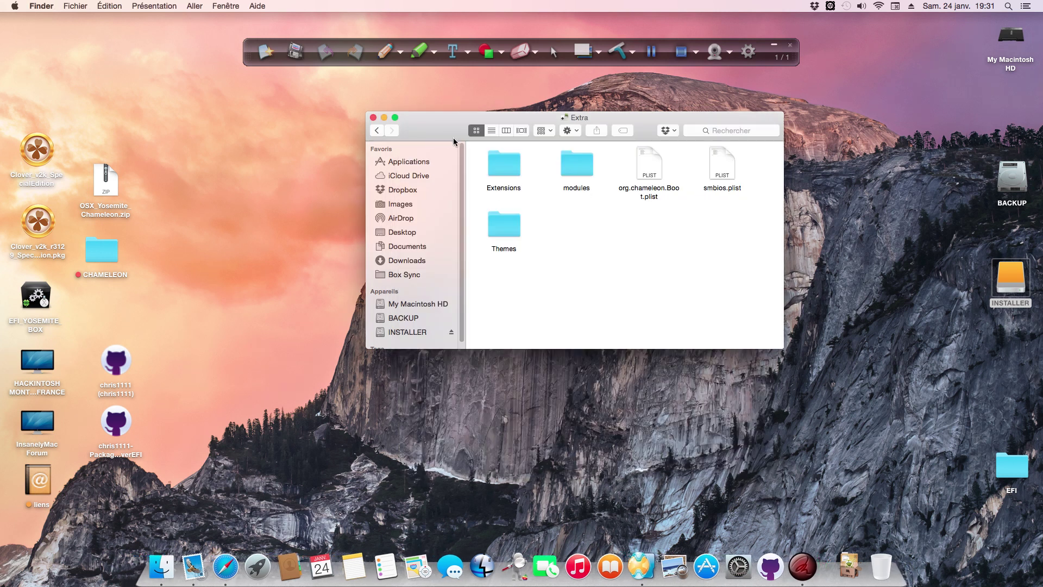
# Go back to the INSTALLER drive's top level and close the INSTALLER window
pyautogui.moveTo(454, 141); pyautogui.dragTo(455, 141)
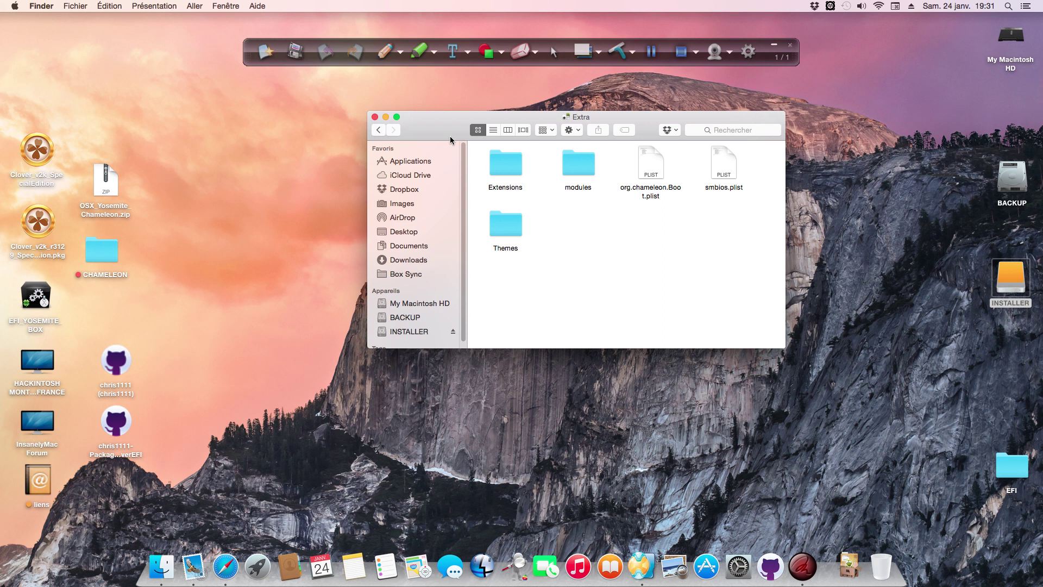
pyautogui.moveTo(450, 138); pyautogui.dragTo(422, 137)
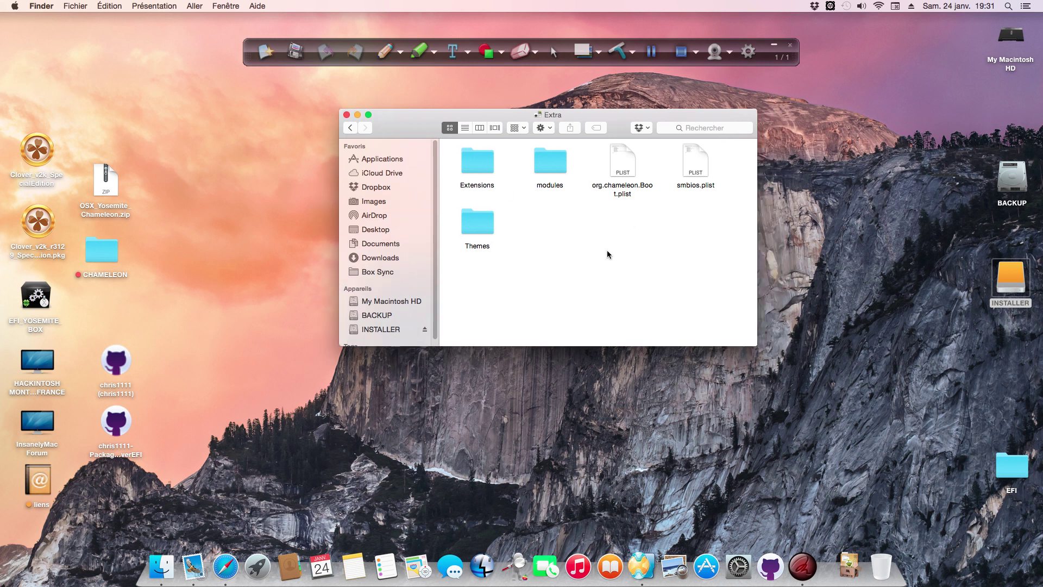
pyautogui.click(349, 127)
pyautogui.moveTo(385, 125); pyautogui.dragTo(419, 129)
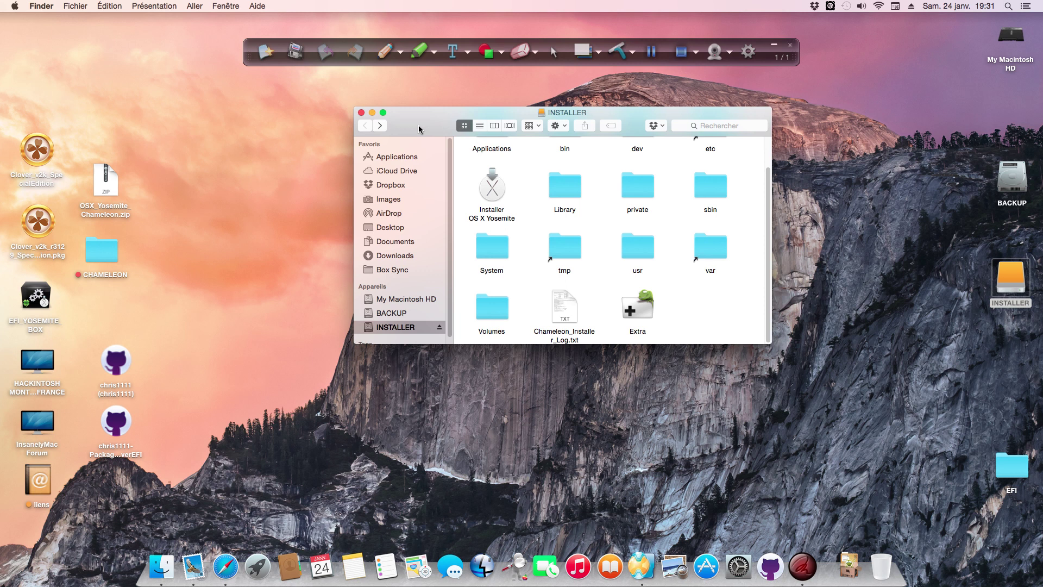
pyautogui.moveTo(419, 128); pyautogui.dragTo(406, 123)
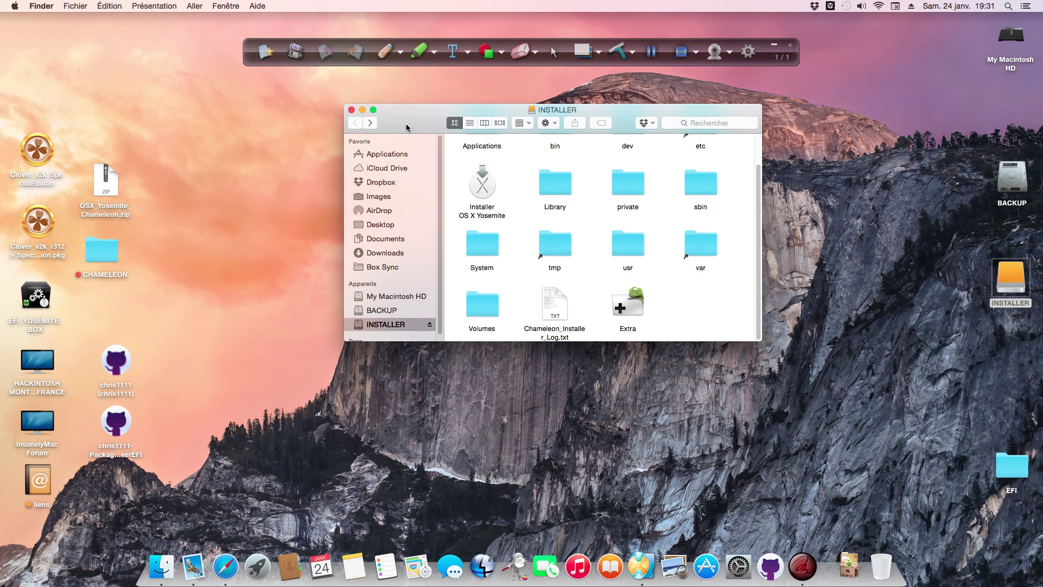
pyautogui.click(351, 111)
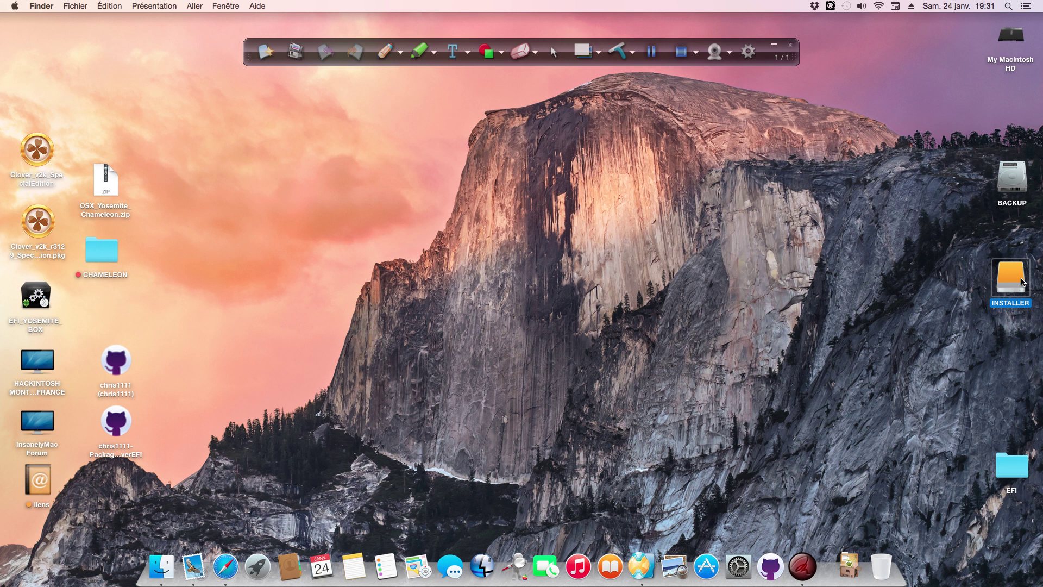
# Open a new Finder window showing the Applications folder
pyautogui.click(915, 244)
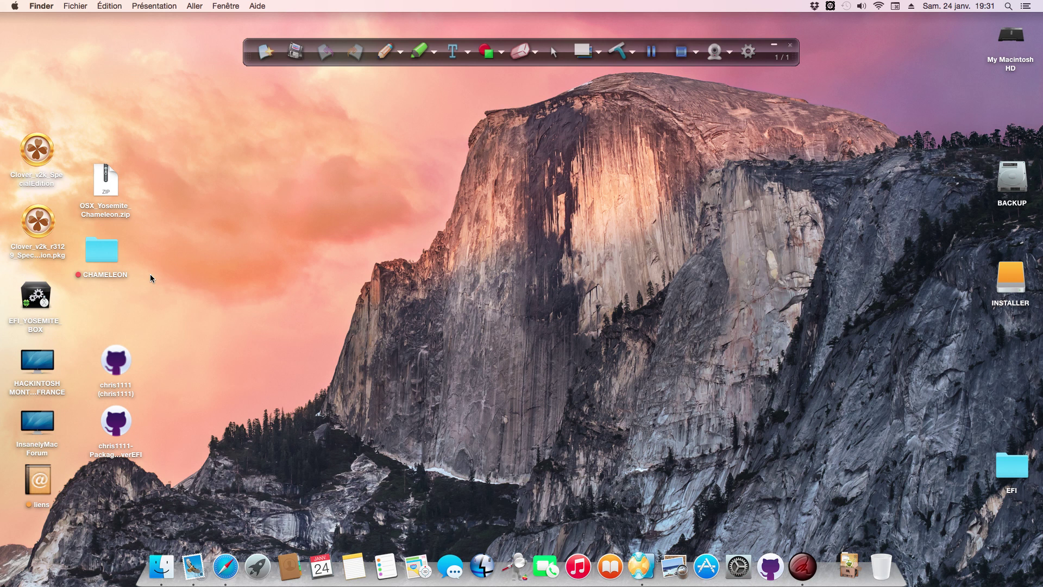
pyautogui.click(161, 565)
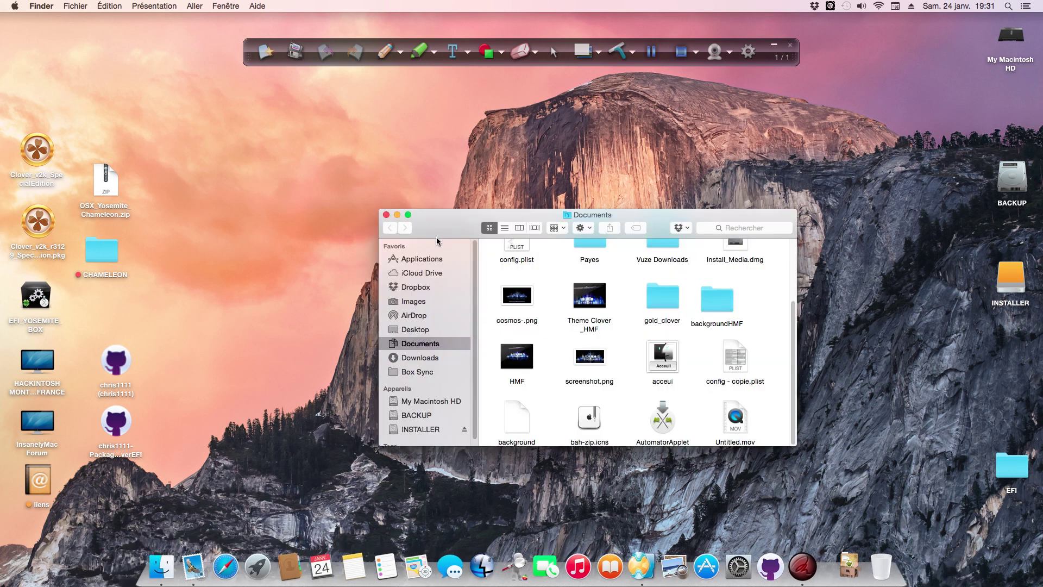
pyautogui.click(354, 147)
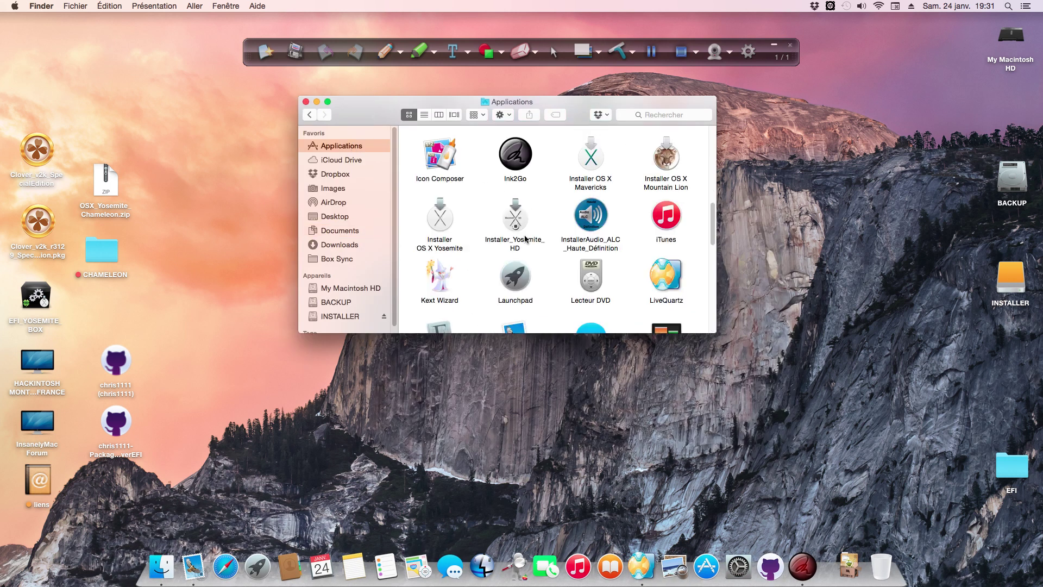
pyautogui.scroll(-1, 526, 239)
pyautogui.scroll(-15, 526, 239)
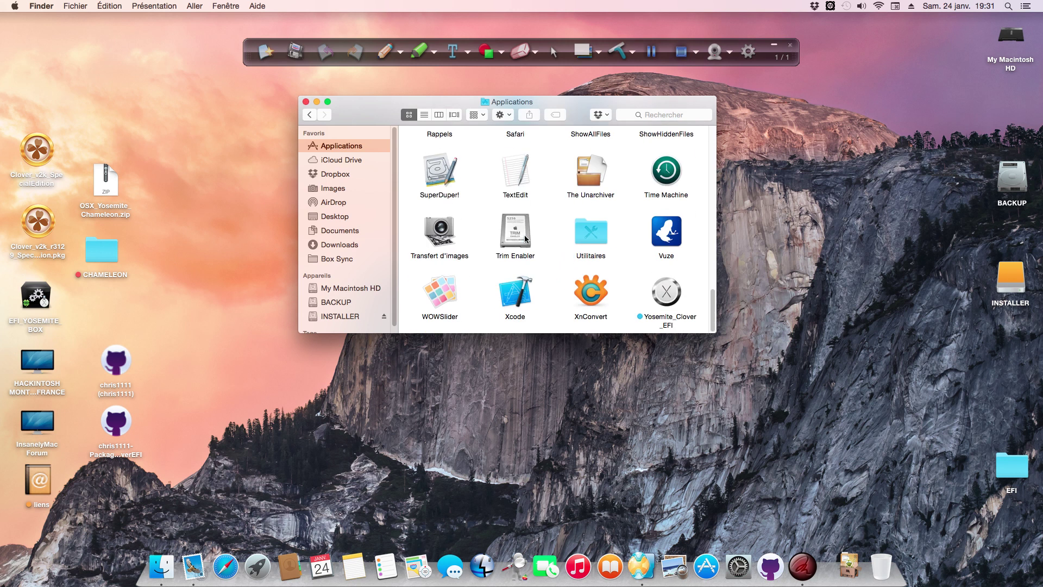
pyautogui.scroll(5, 526, 238)
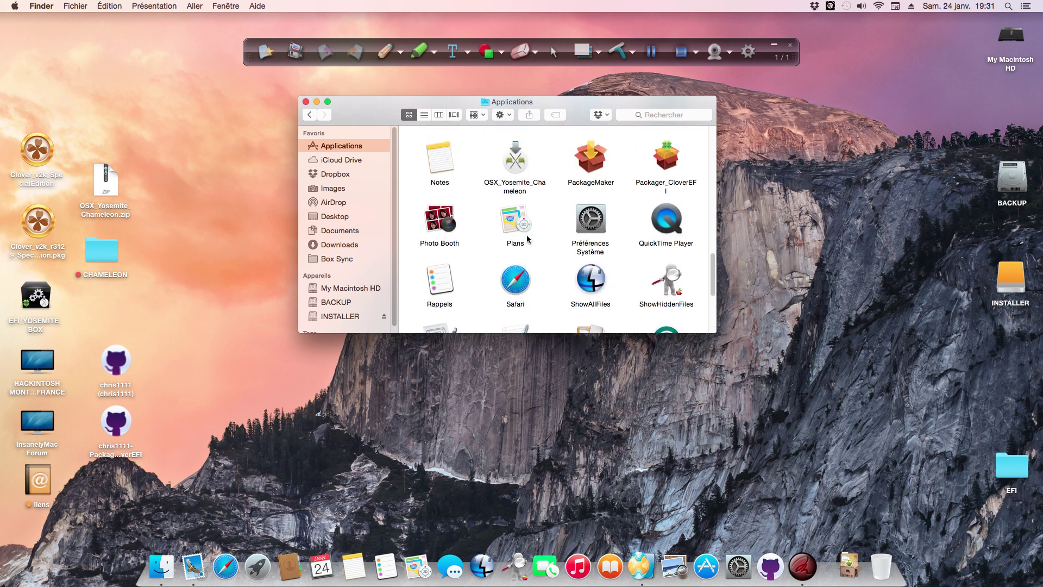
# Copy the OSX_Yosemite_Chameleon app from Applications and paste it onto the INSTALLER drive
pyautogui.rightClick(522, 170)
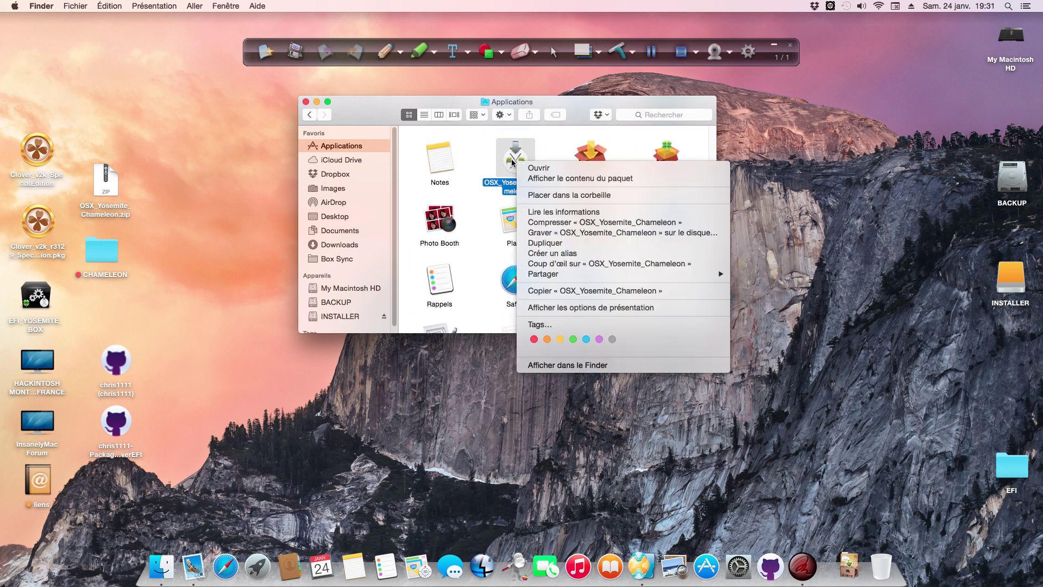
pyautogui.click(543, 294)
pyautogui.click(1006, 283)
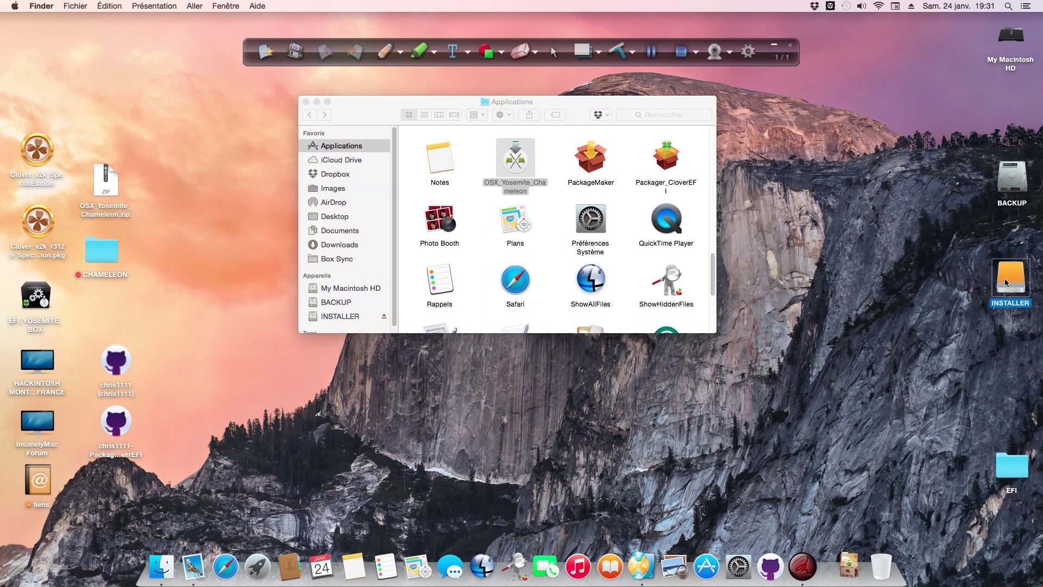
pyautogui.doubleClick(1005, 283)
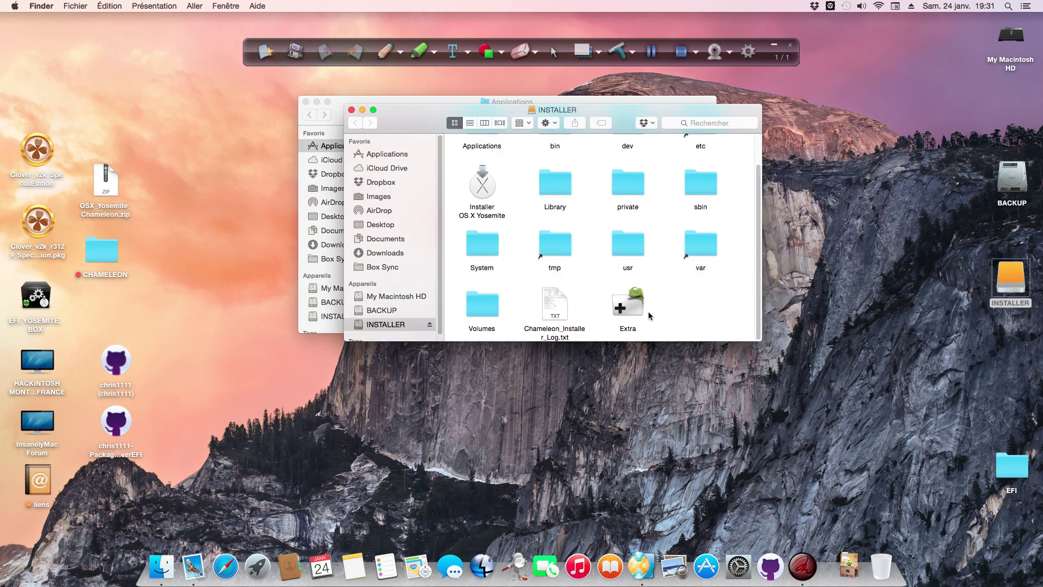
pyautogui.rightClick(668, 295)
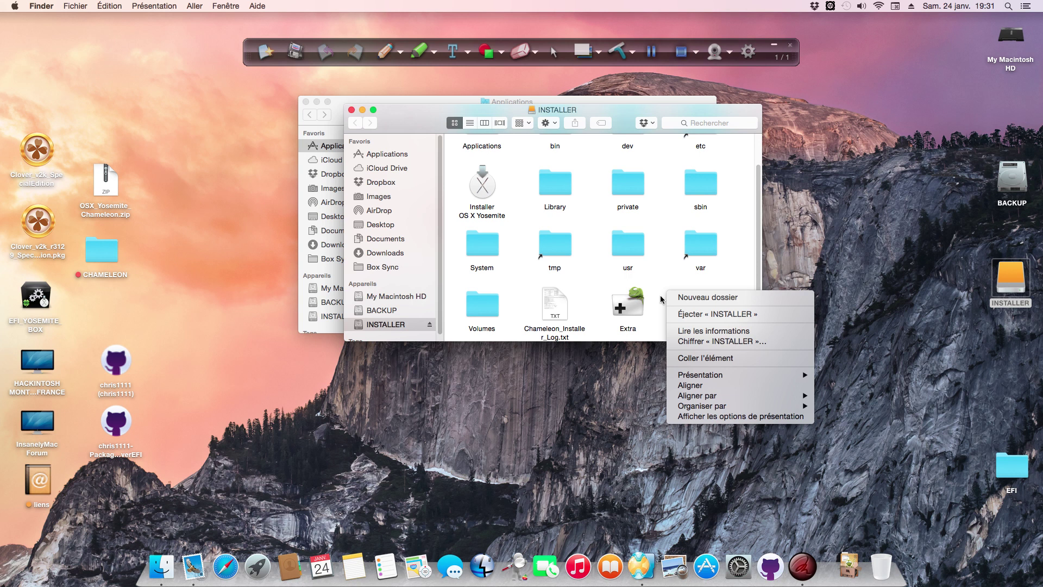
pyautogui.click(688, 358)
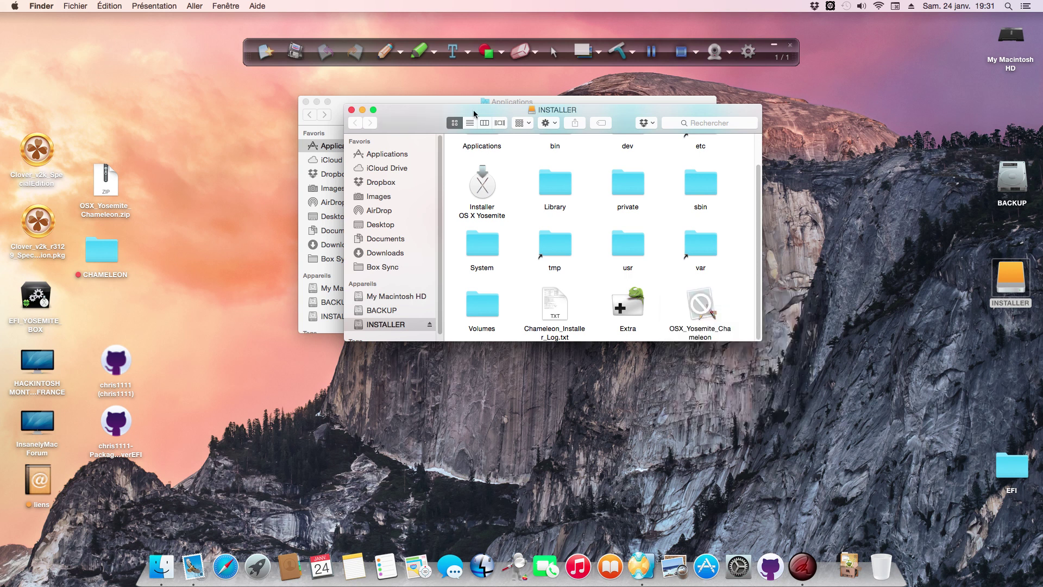
# Close the separate Applications window and show Applications in the INSTALLER window instead
pyautogui.moveTo(407, 115); pyautogui.dragTo(403, 166)
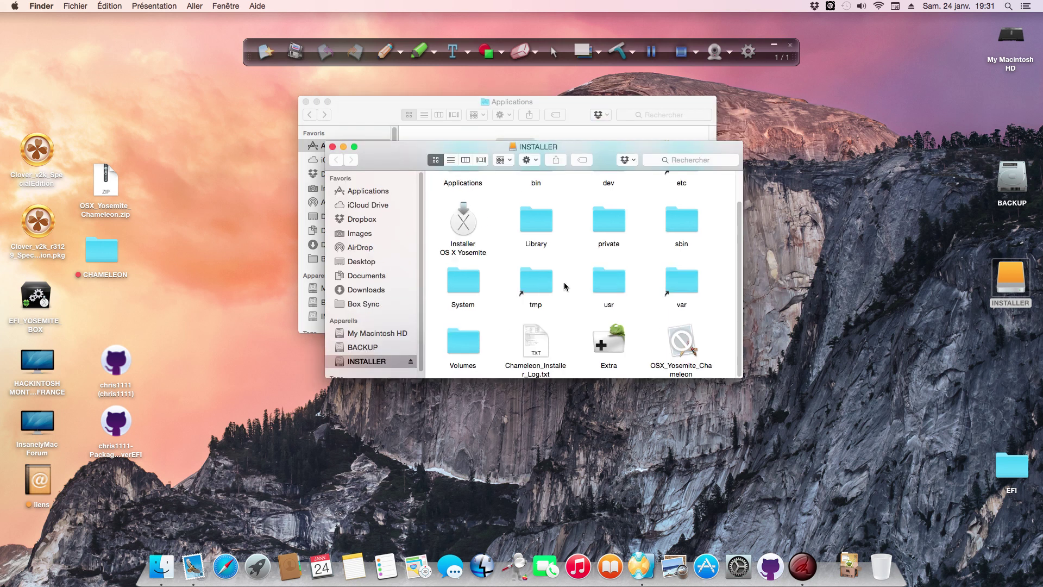
pyautogui.click(306, 102)
pyautogui.moveTo(385, 156); pyautogui.dragTo(382, 141)
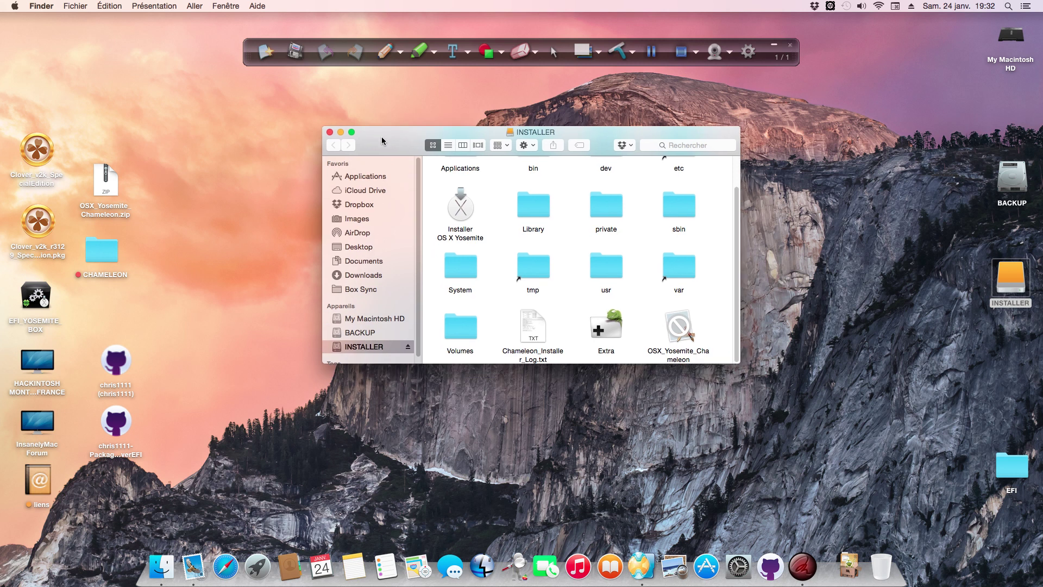
pyautogui.click(376, 176)
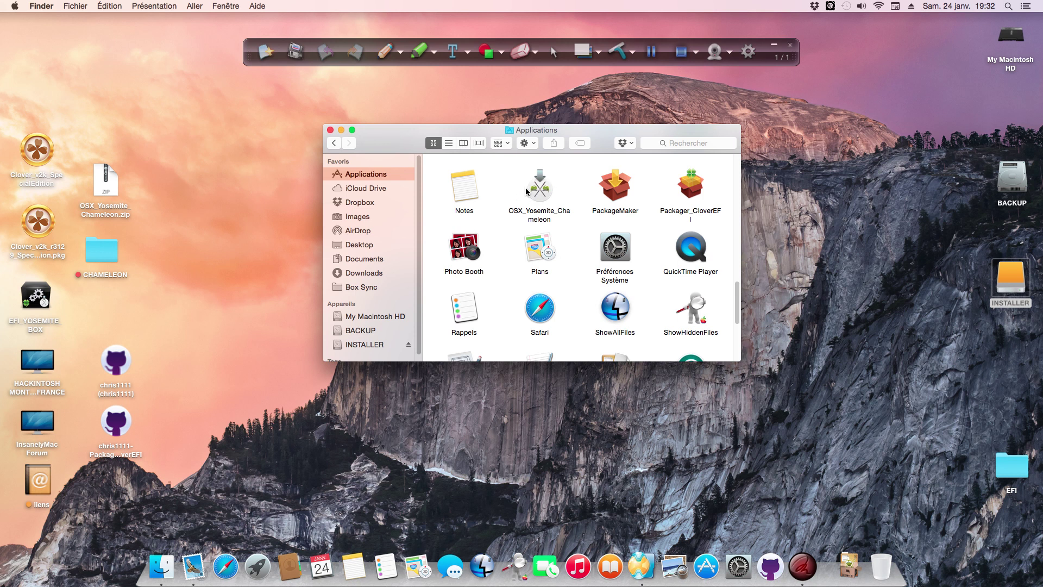
# View the Get Info details of OSX_Yosemite_Chameleon on the INSTALLER drive
pyautogui.doubleClick(1009, 277)
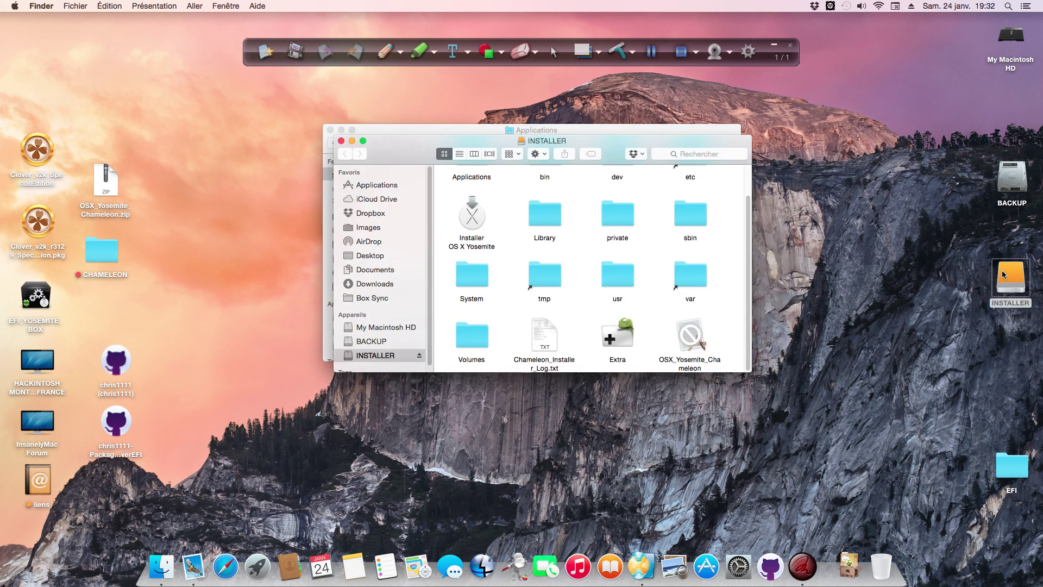
pyautogui.rightClick(694, 324)
pyautogui.click(717, 373)
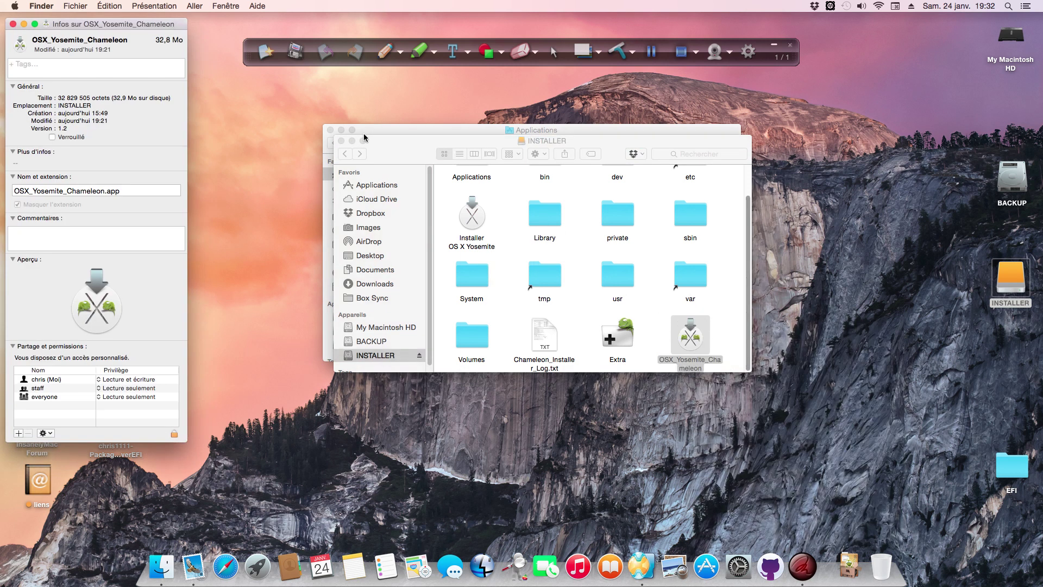
pyautogui.click(13, 24)
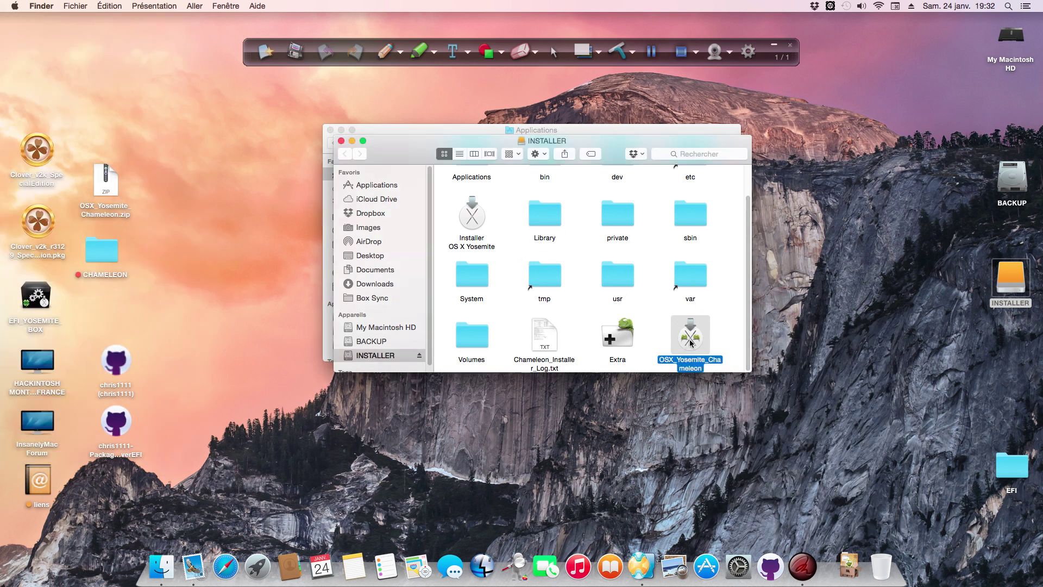
# Close the INSTALLER window and launch OSX_Yosemite_Chameleon from the Applications folder
pyautogui.moveTo(690, 334); pyautogui.dragTo(403, 195)
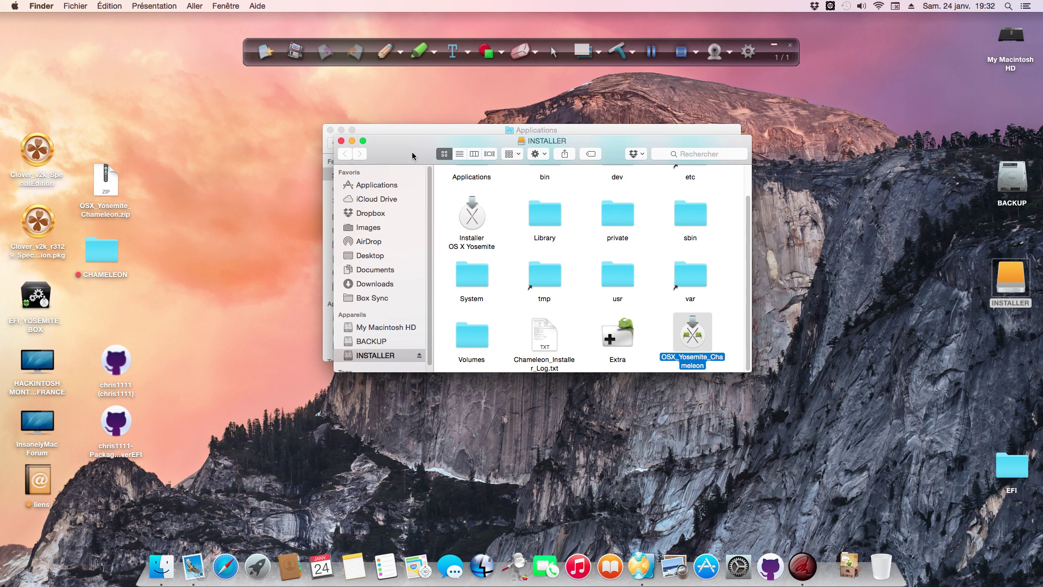
pyautogui.moveTo(412, 155); pyautogui.dragTo(411, 151)
pyautogui.click(341, 136)
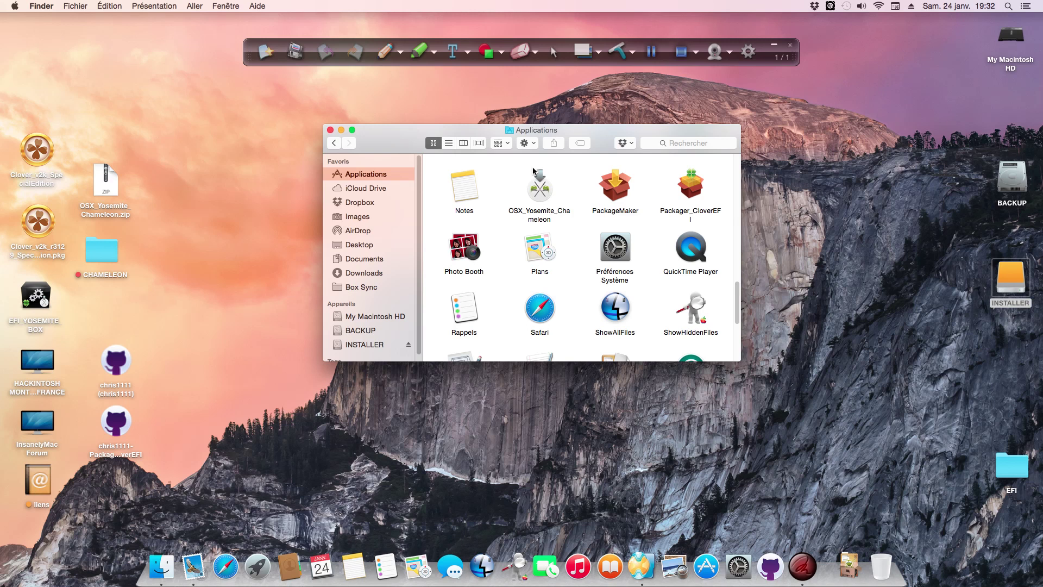
pyautogui.moveTo(388, 142); pyautogui.dragTo(412, 120)
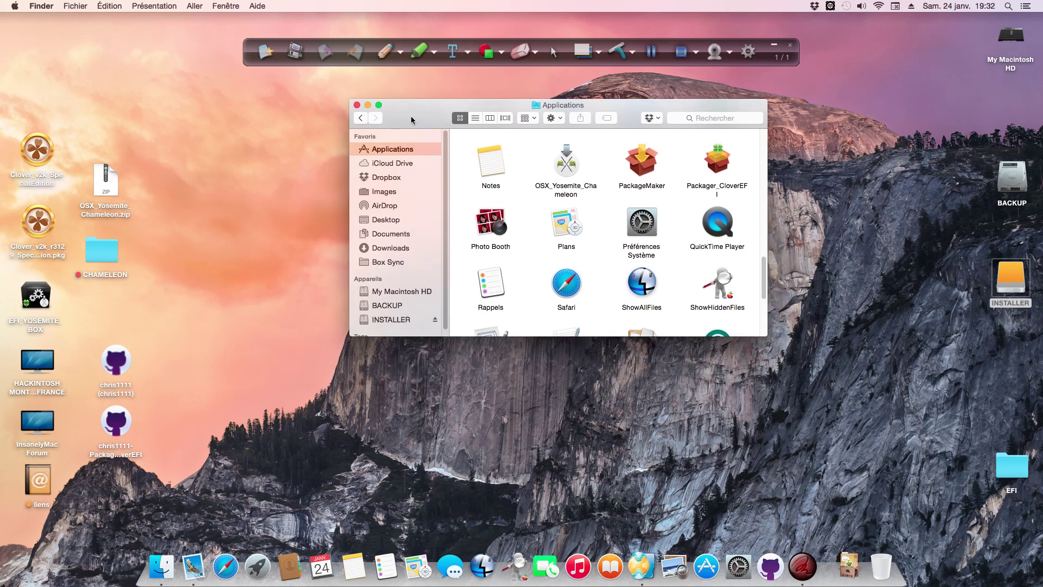
pyautogui.doubleClick(565, 164)
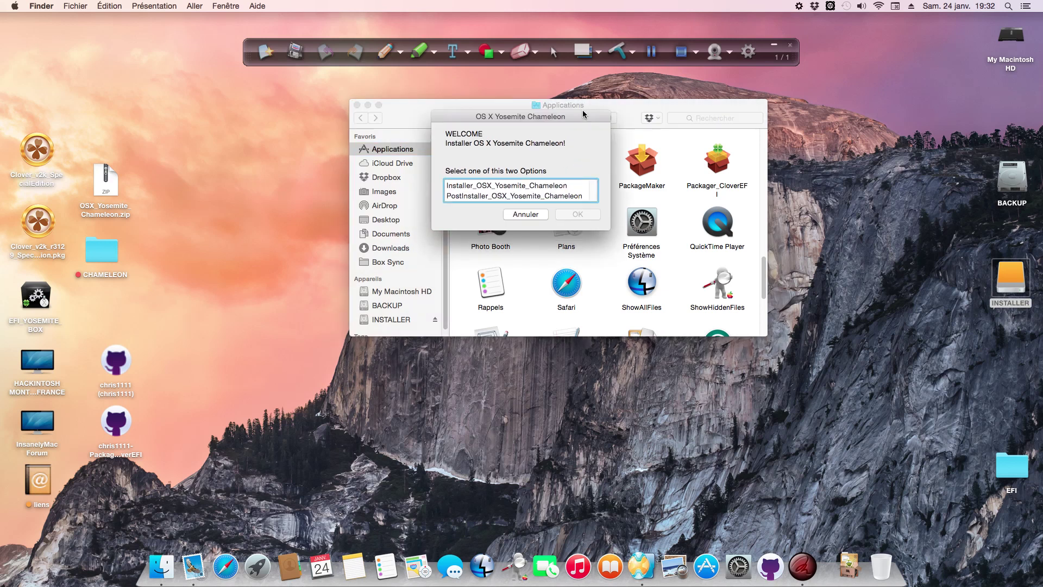
# Choose the PostInstaller_OSX_Yosemite_Chameleon option, confirm with OK, and close the Applications window
pyautogui.click(563, 197)
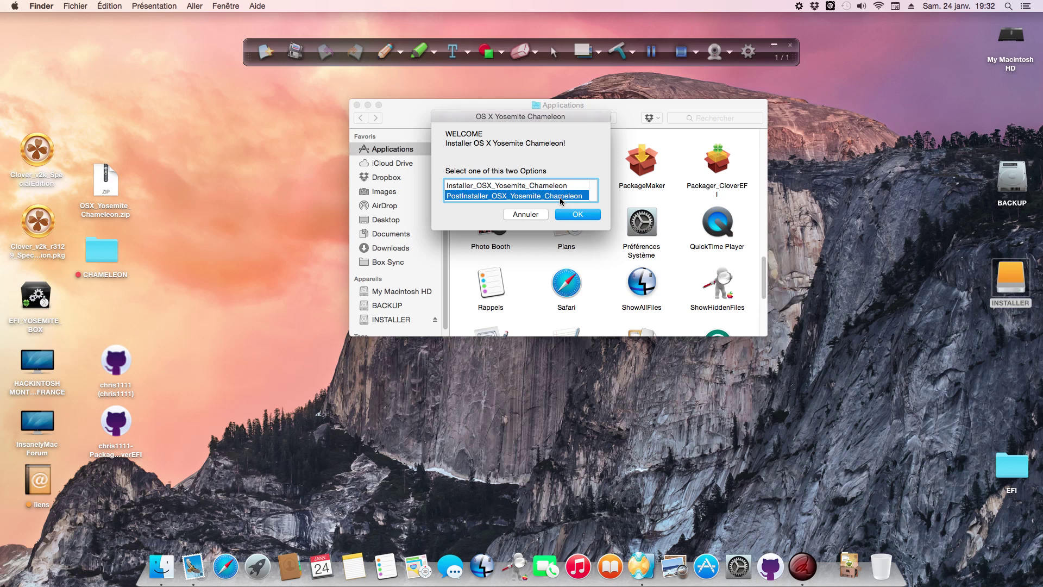
pyautogui.click(575, 214)
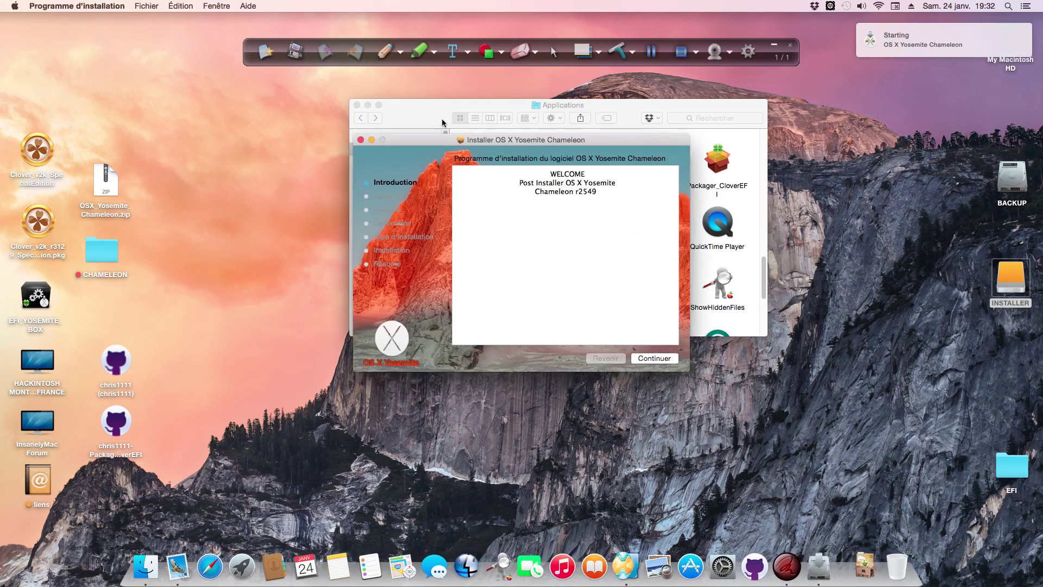
pyautogui.click(356, 105)
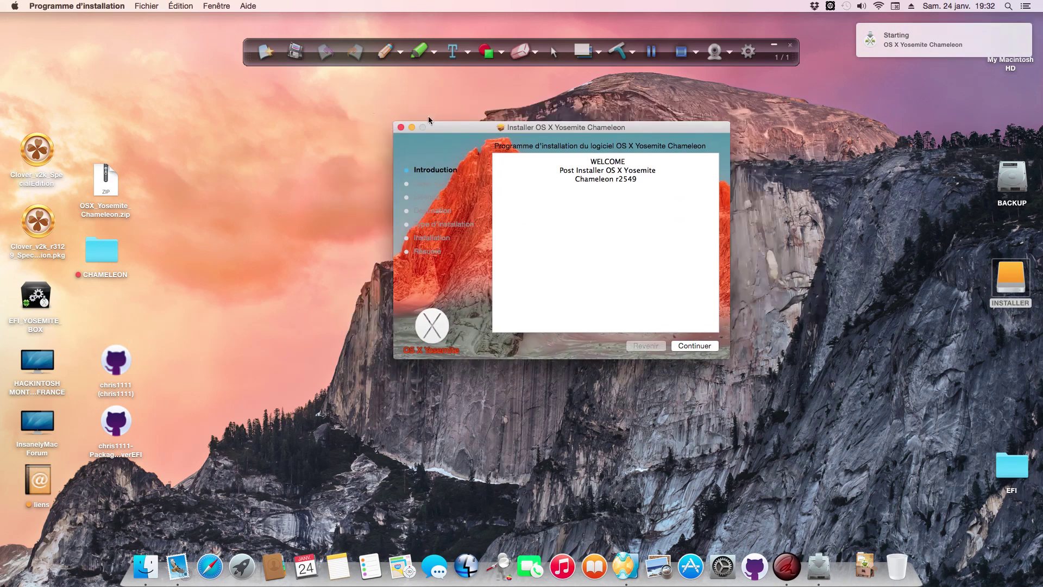
# Continue past Introduction and Lisez-moi, accept the licence, and expand the Post Installer group
pyautogui.click(691, 341)
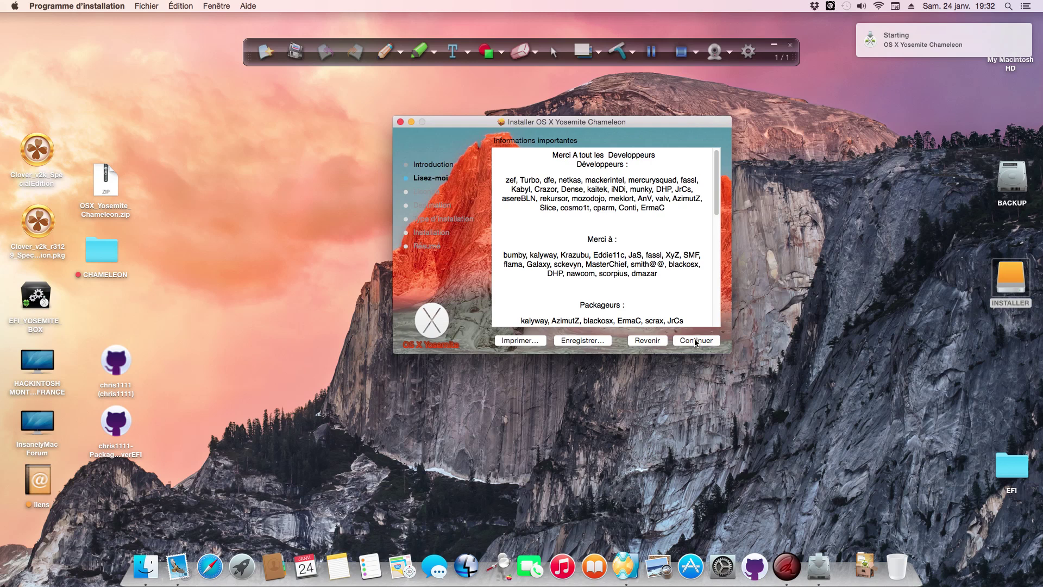
pyautogui.click(691, 341)
pyautogui.click(691, 340)
pyautogui.click(669, 211)
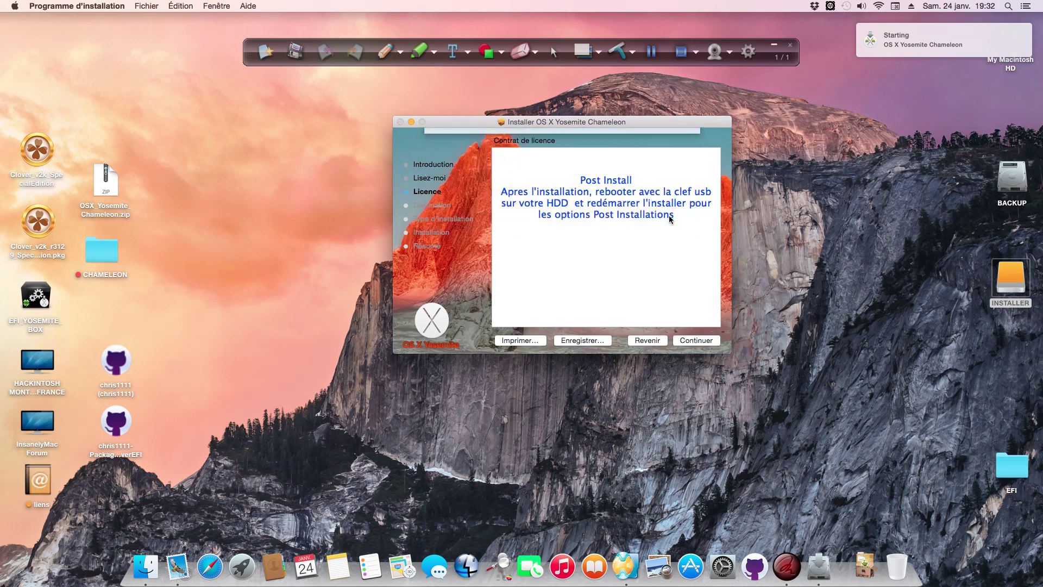
pyautogui.click(499, 162)
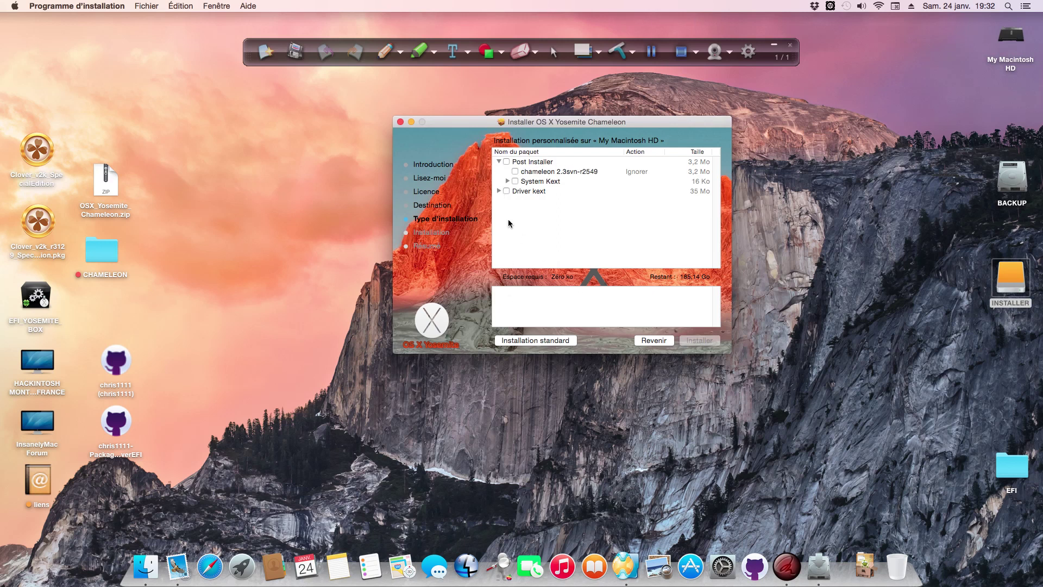
# Tick chameleon 2.3svn-r2549 under System Kext and read the Graphics Enabler=Yes description under System
pyautogui.click(508, 181)
pyautogui.click(514, 171)
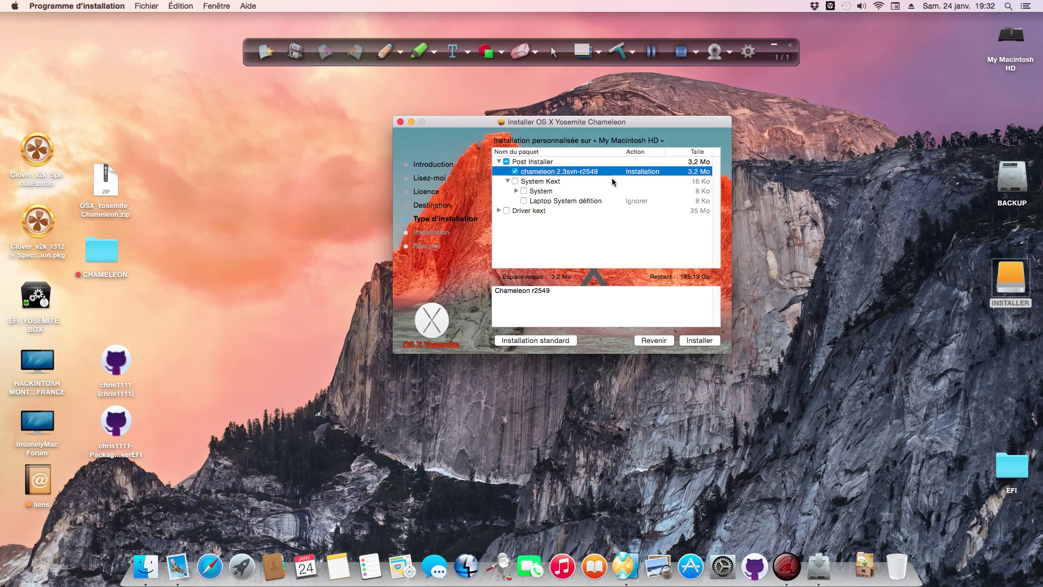
pyautogui.click(516, 192)
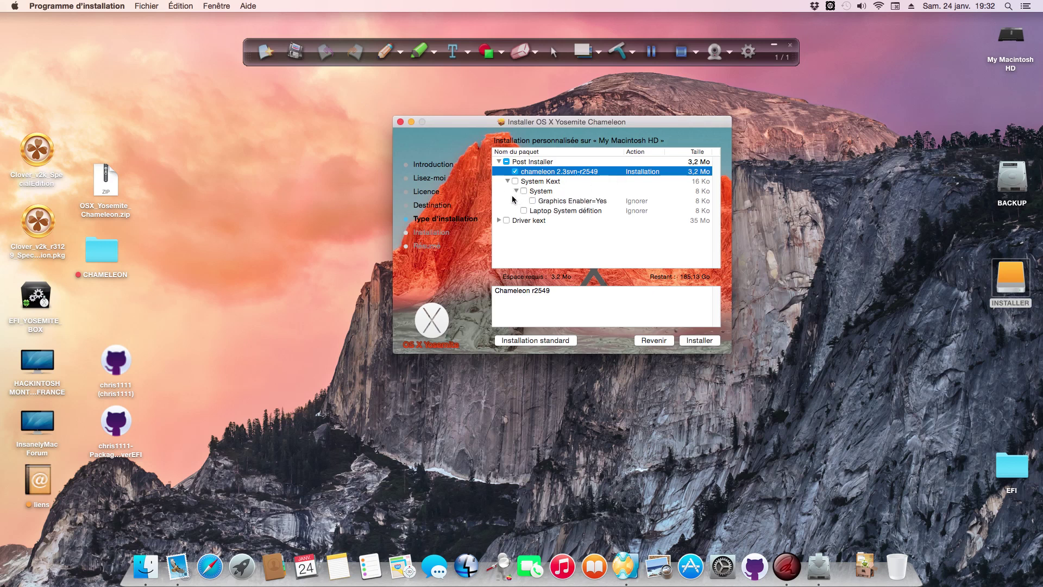
pyautogui.moveTo(650, 120); pyautogui.dragTo(655, 113)
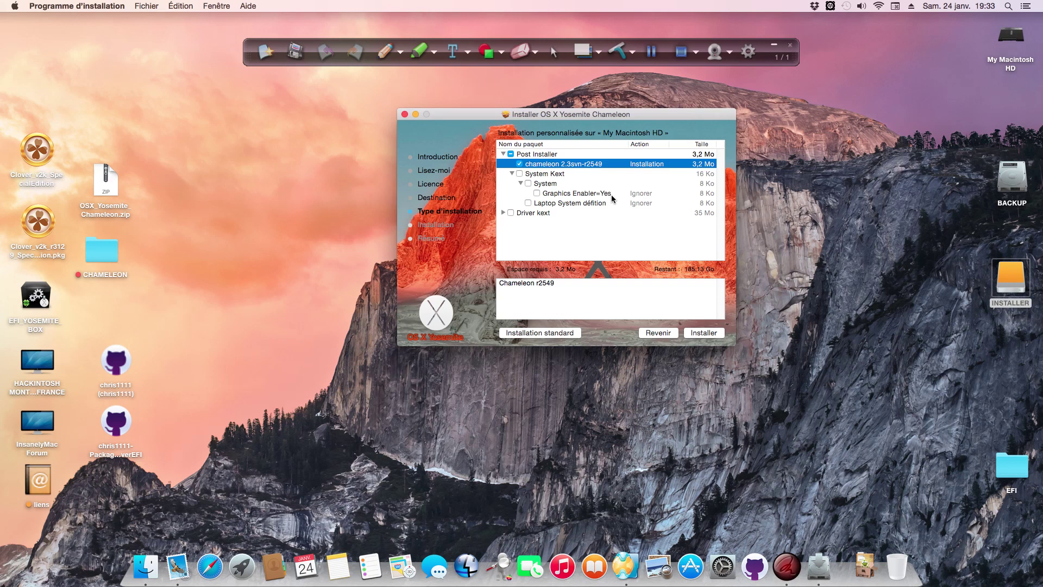
pyautogui.click(541, 194)
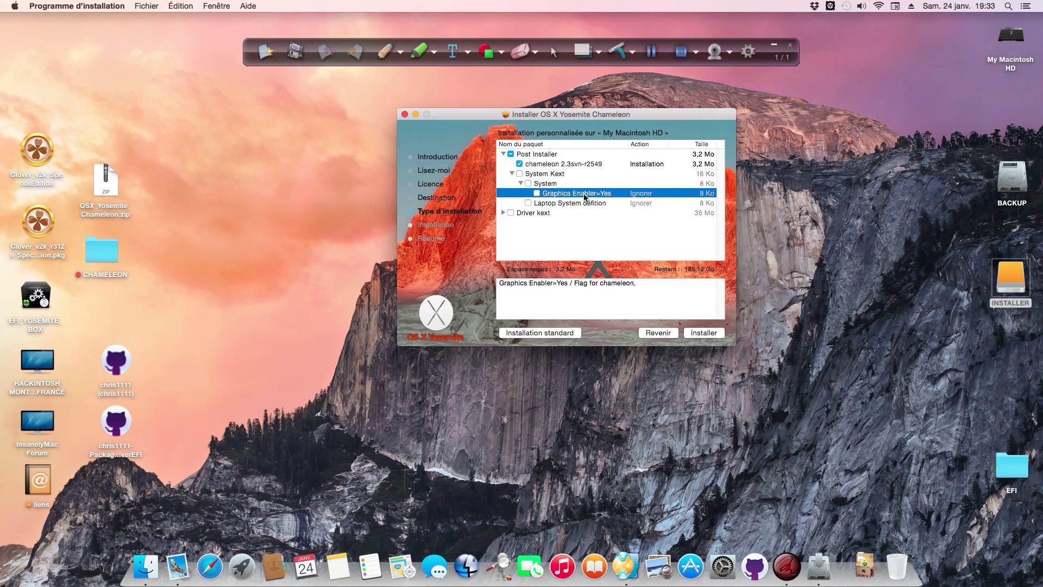
pyautogui.moveTo(656, 118); pyautogui.dragTo(645, 114)
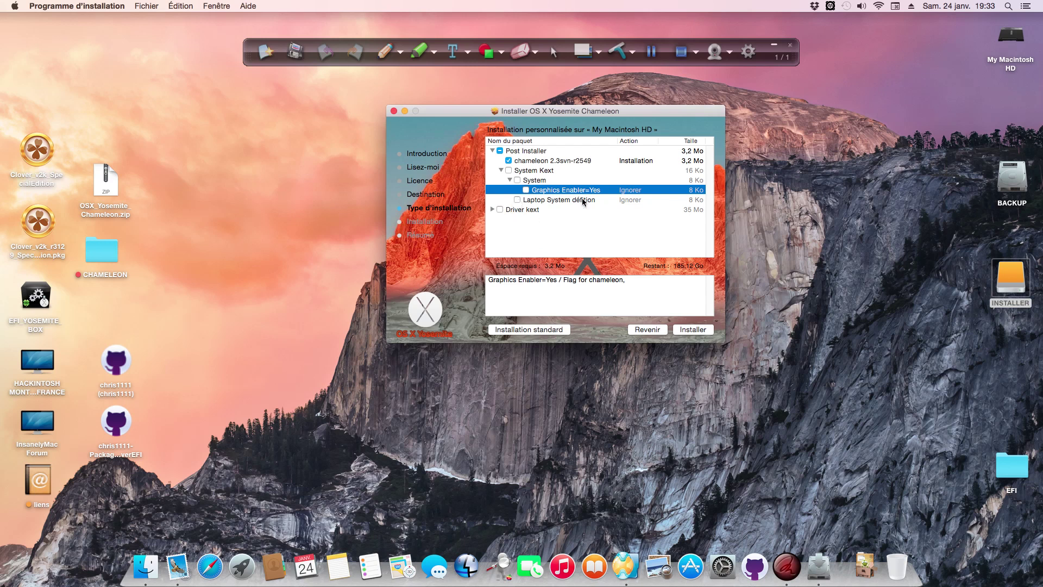
# Include the ALC898 audio driver and the IntelGB Ethernet driver from the Driver kext group
pyautogui.click(517, 200)
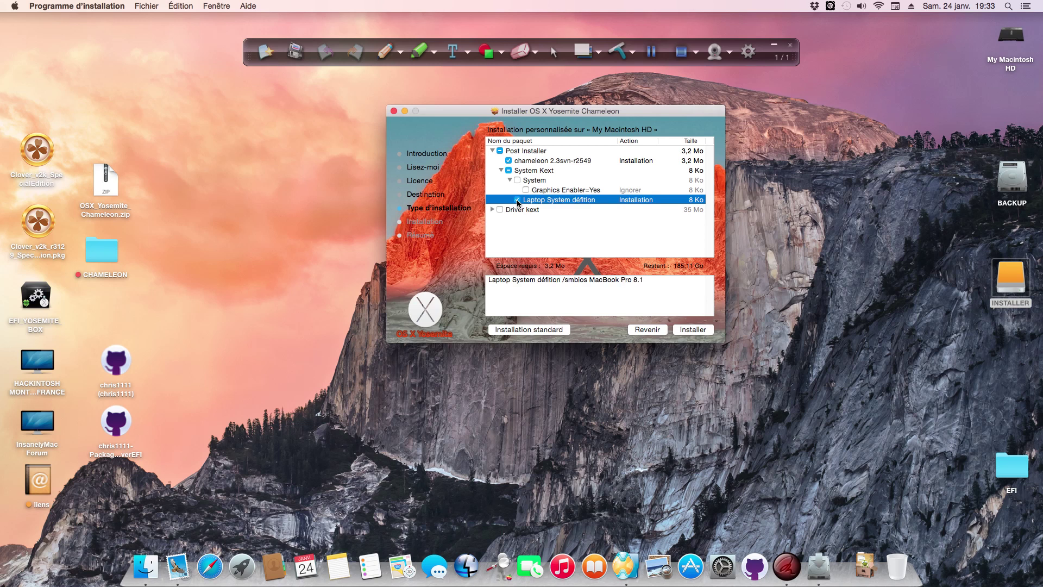
pyautogui.click(517, 200)
pyautogui.click(492, 210)
pyautogui.scroll(-1, 493, 235)
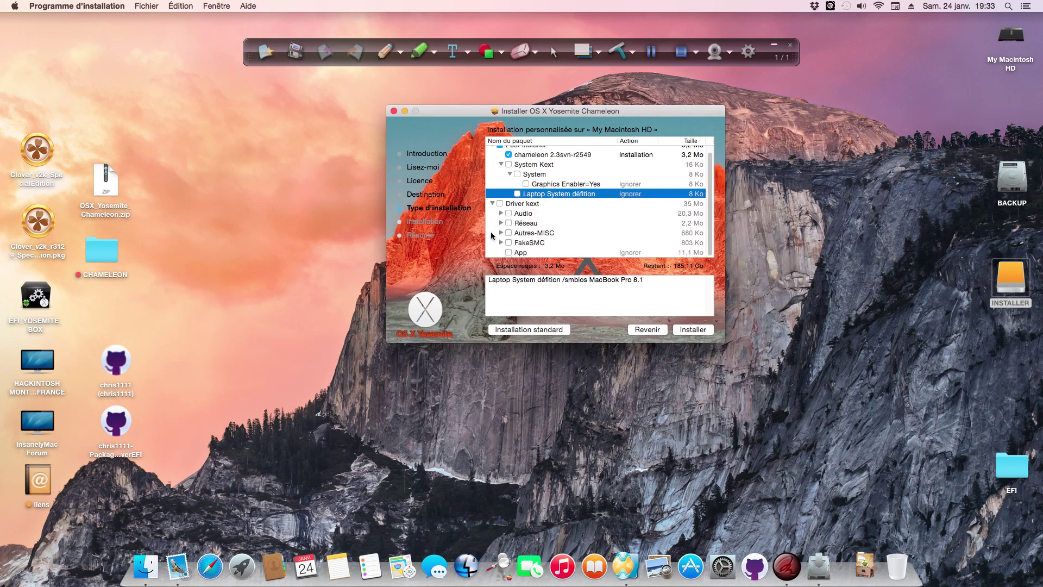
pyautogui.click(501, 214)
pyautogui.scroll(-3, 497, 216)
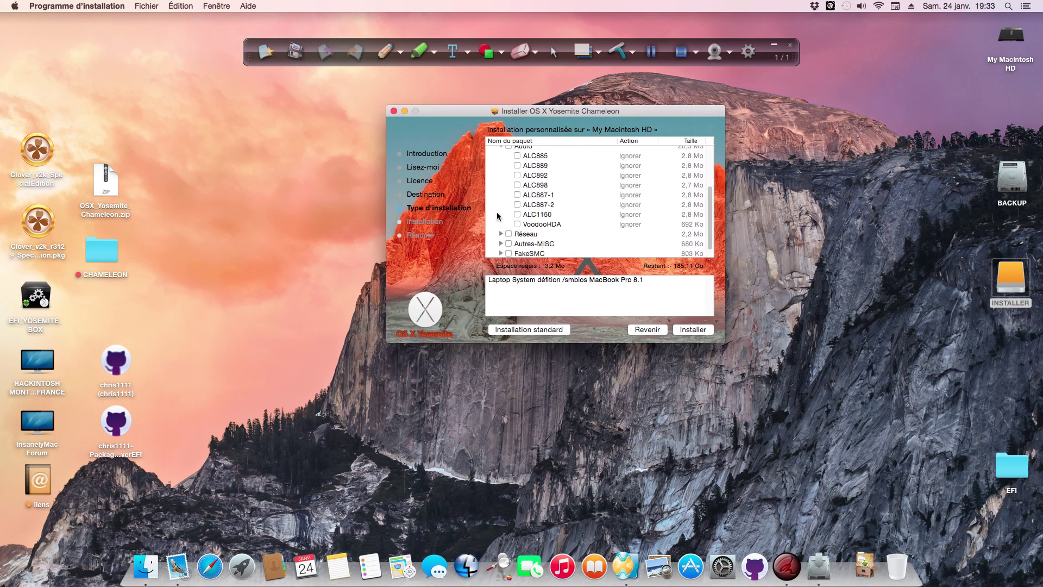
pyautogui.scroll(2, 498, 217)
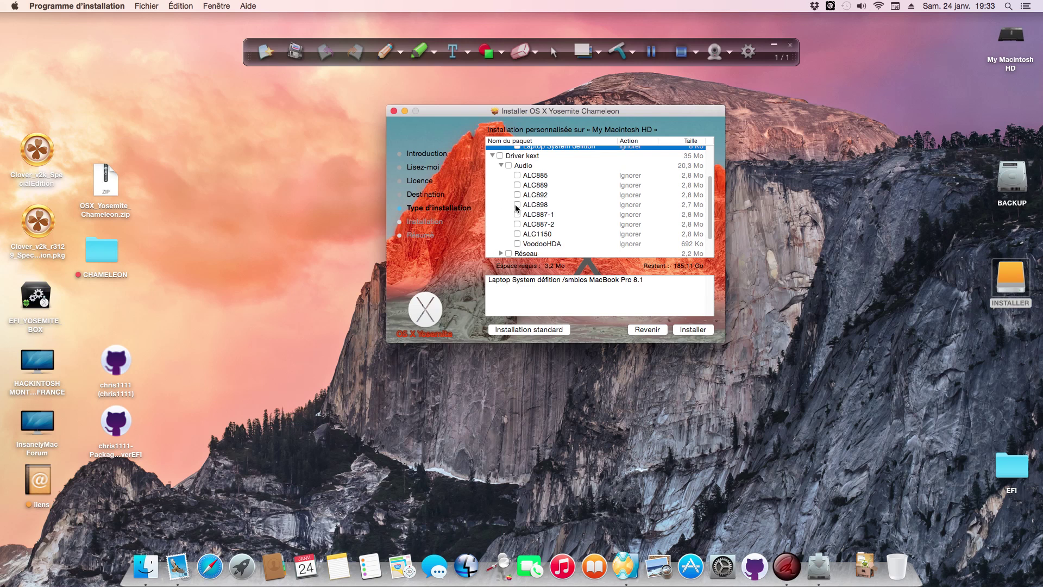
pyautogui.click(517, 205)
pyautogui.scroll(-3, 503, 216)
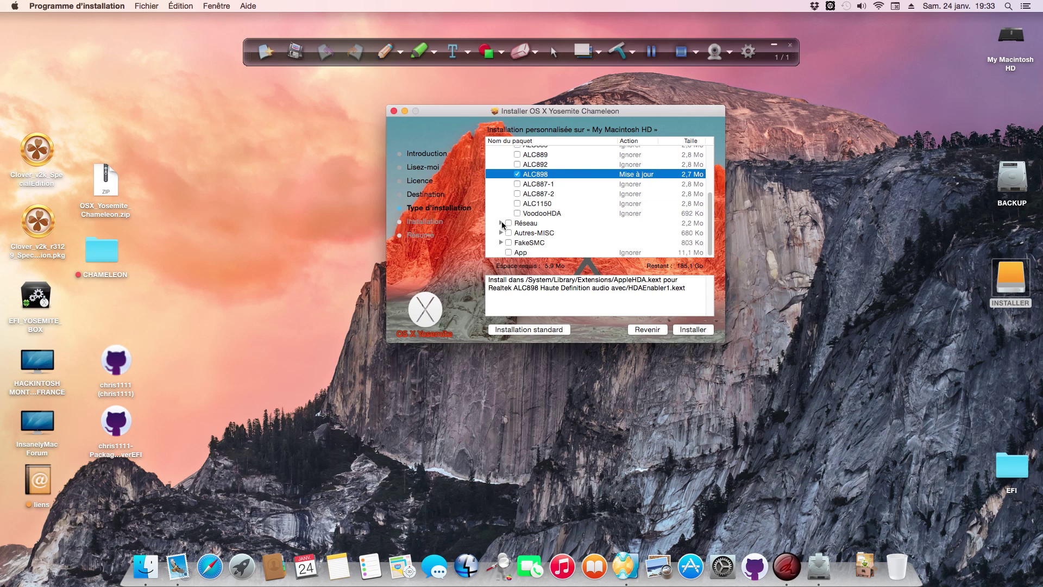
pyautogui.click(501, 223)
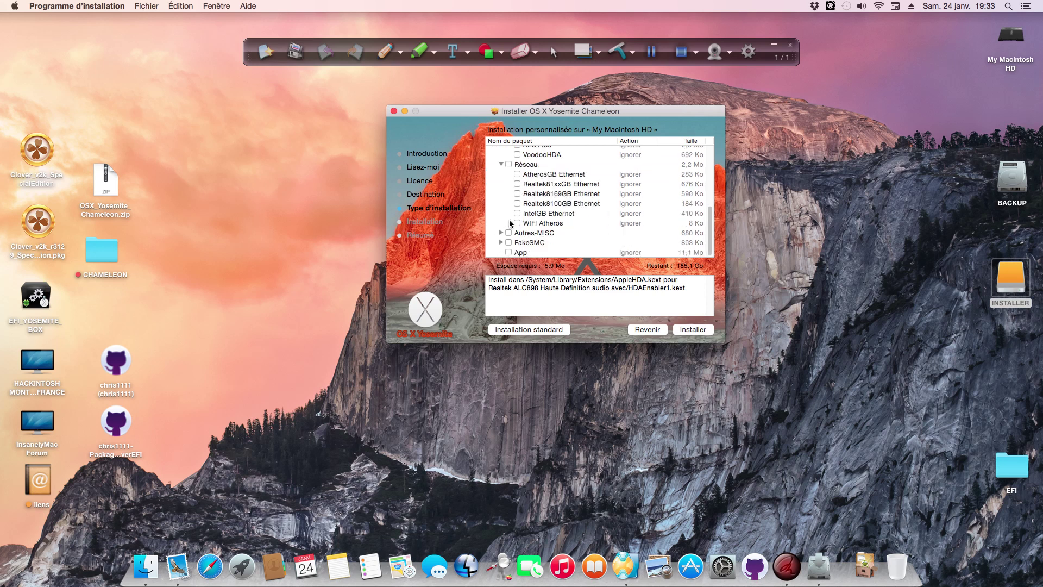
pyautogui.click(517, 213)
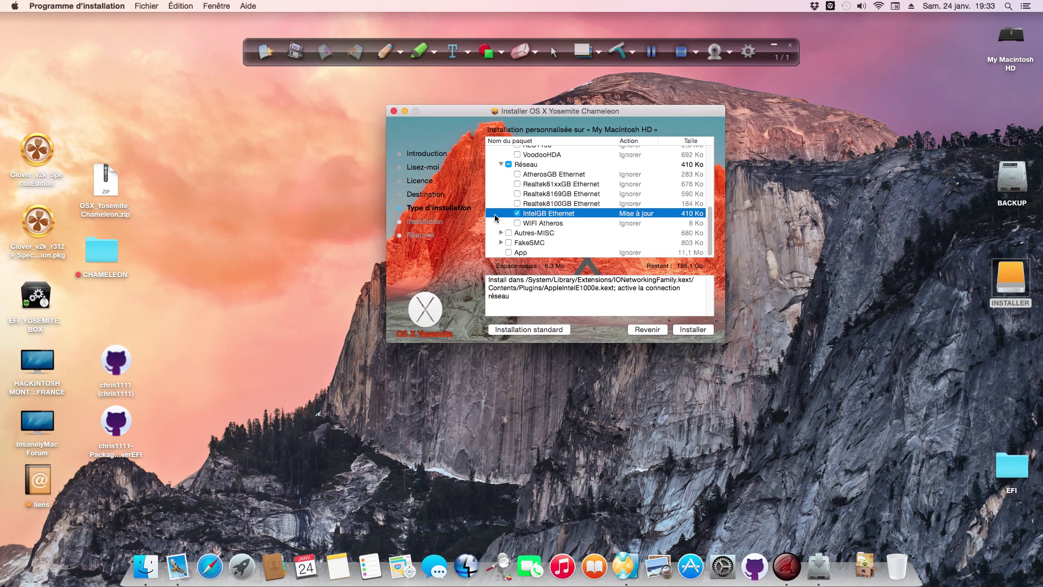
# Expand Autres-MISC and FakeSMC, then tick FakeSMC-Plugin (639 Ko) and App (11,1 Mo)
pyautogui.click(501, 233)
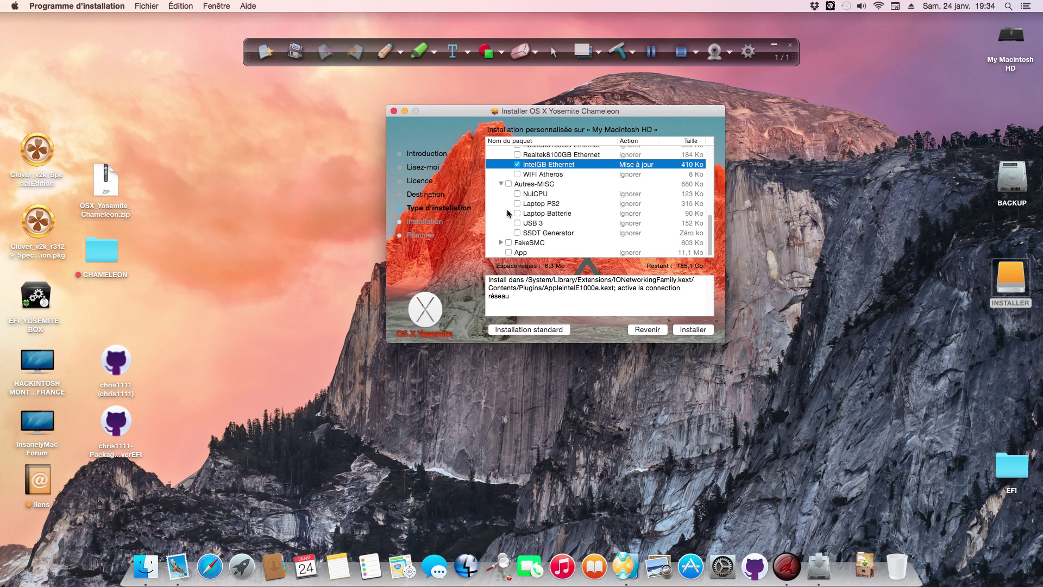
pyautogui.click(501, 242)
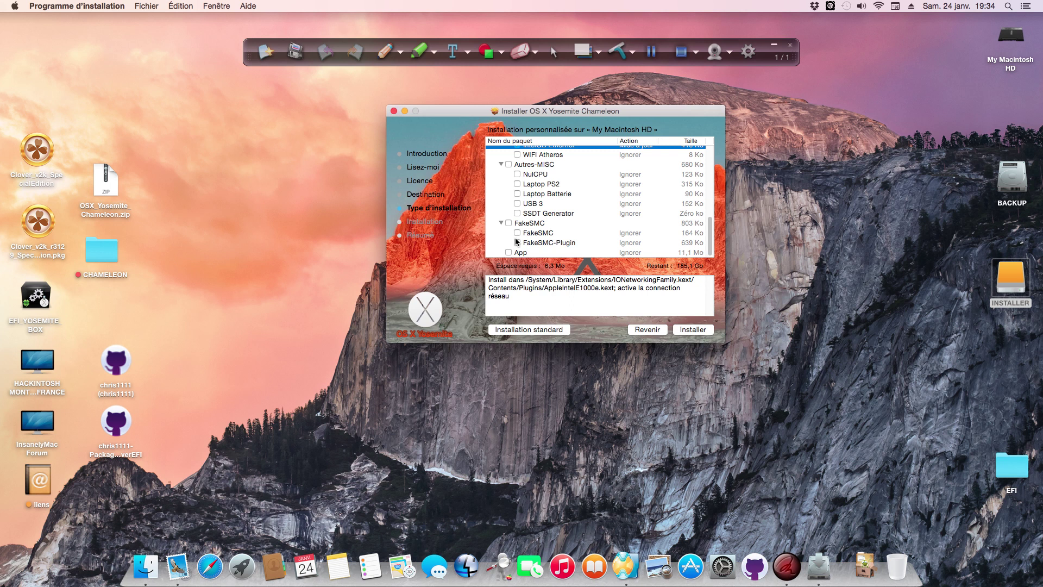
pyautogui.click(517, 242)
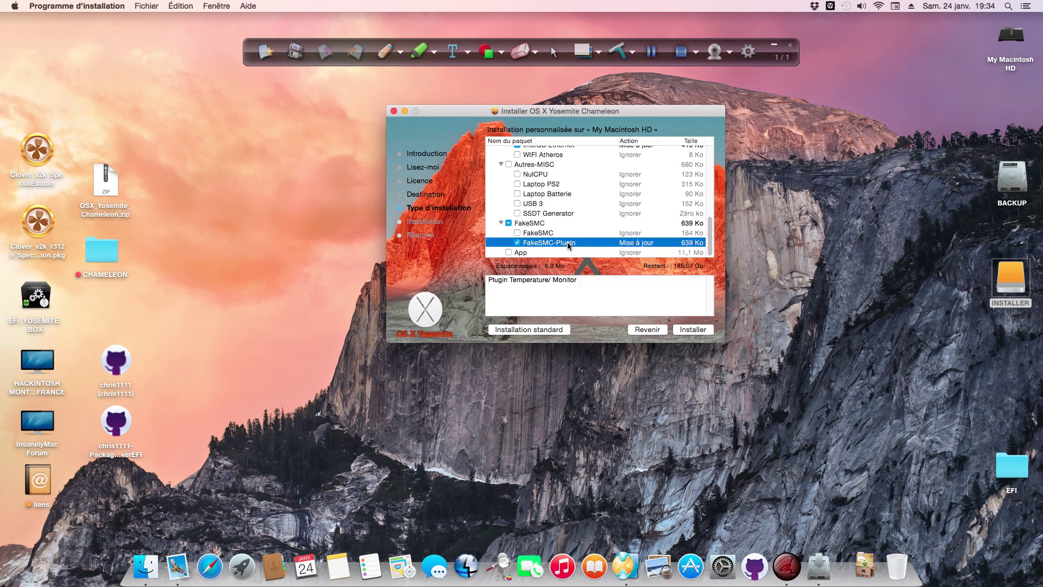
pyautogui.click(508, 252)
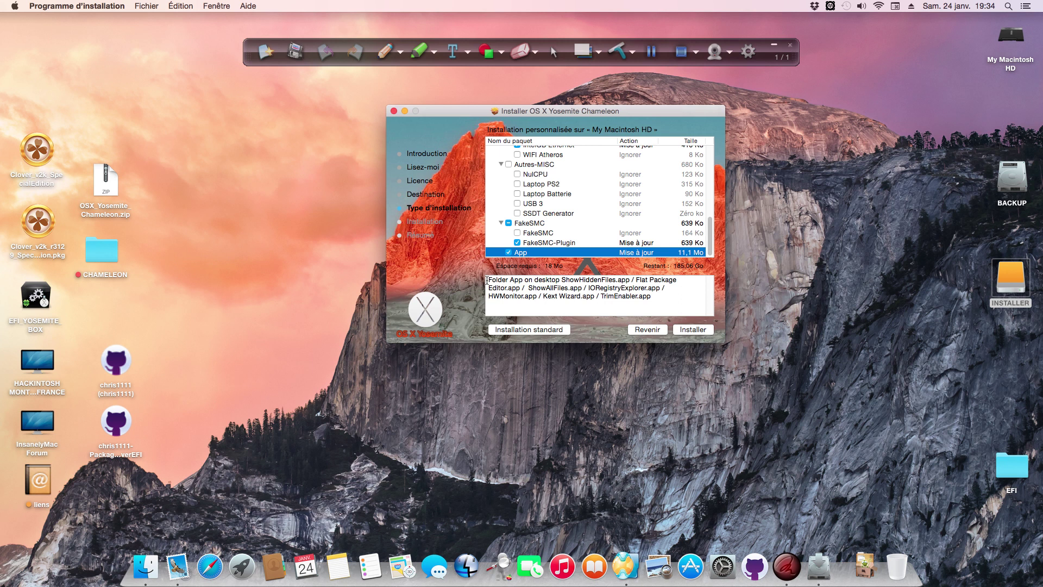
# Highlight the tools listed in the App description, then show HWMonitor's CPU temperature, fan and voltage readings
pyautogui.moveTo(486, 281); pyautogui.dragTo(706, 296)
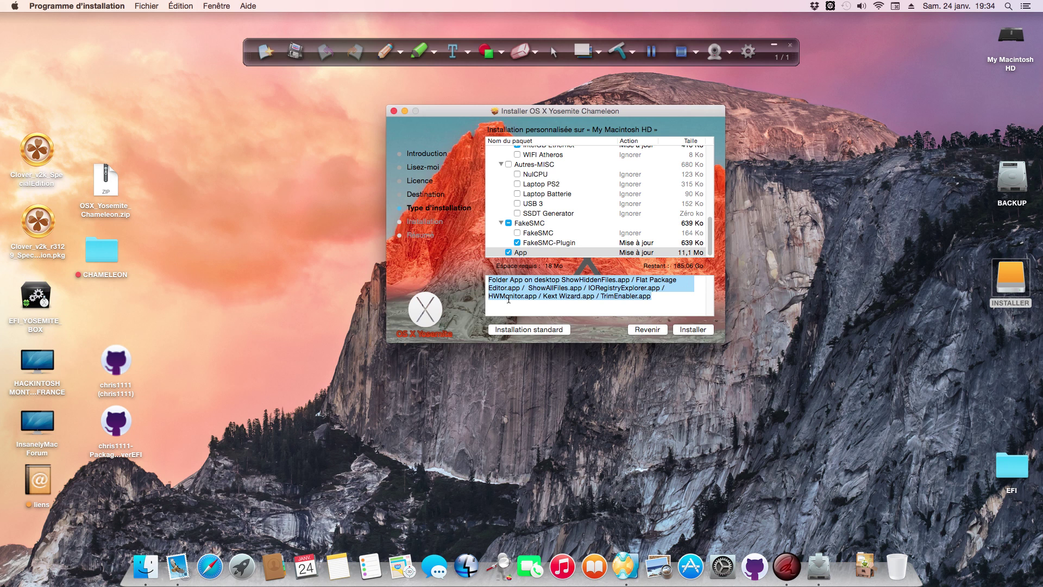
pyautogui.click(543, 299)
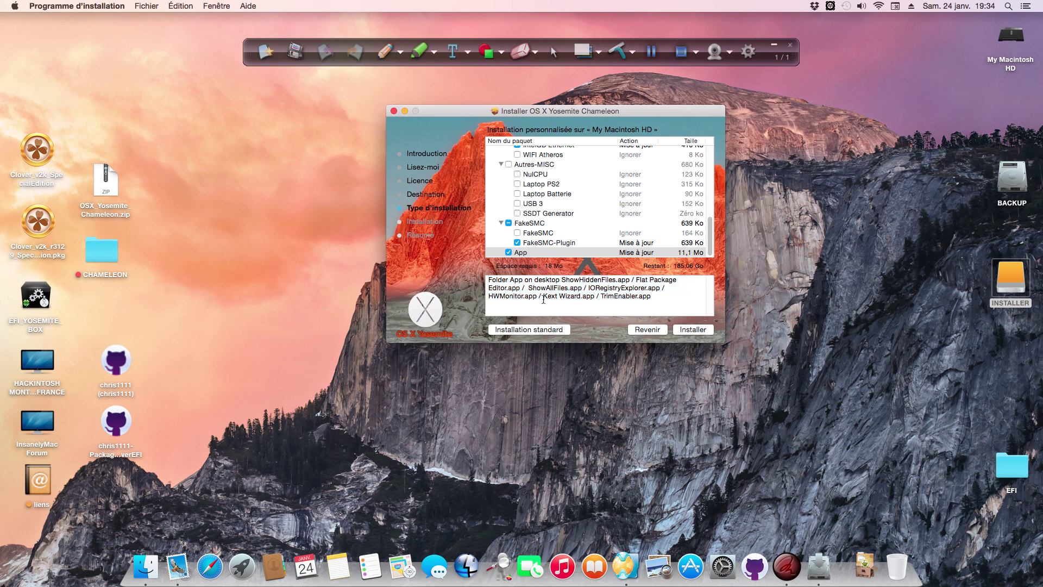
pyautogui.moveTo(460, 111); pyautogui.dragTo(471, 105)
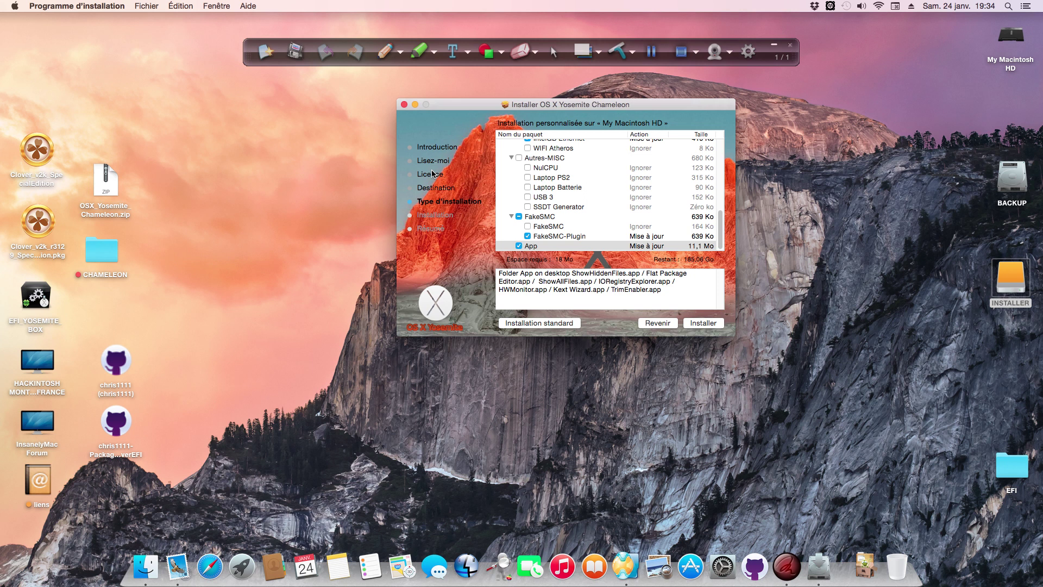
pyautogui.click(830, 6)
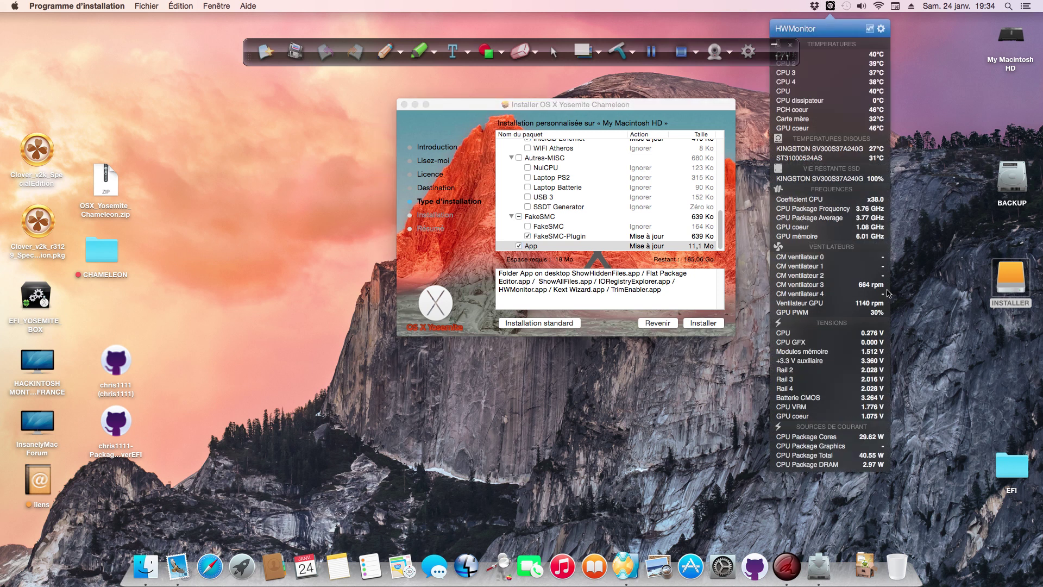
# Dismiss the HWMonitor sensor panel and bring the Post Installer package list back to the front
pyautogui.moveTo(766, 59); pyautogui.dragTo(722, 51)
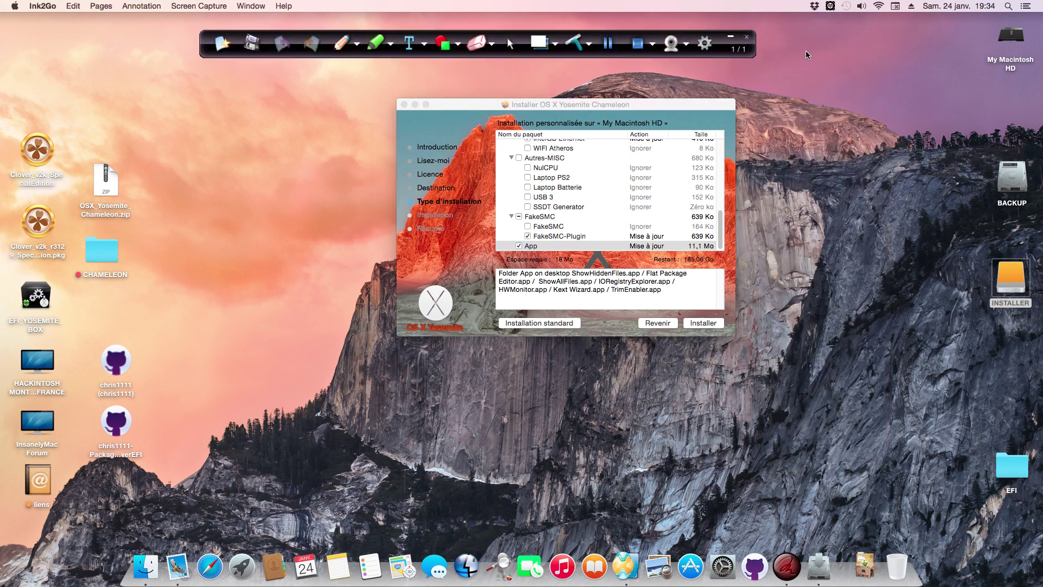
pyautogui.click(830, 6)
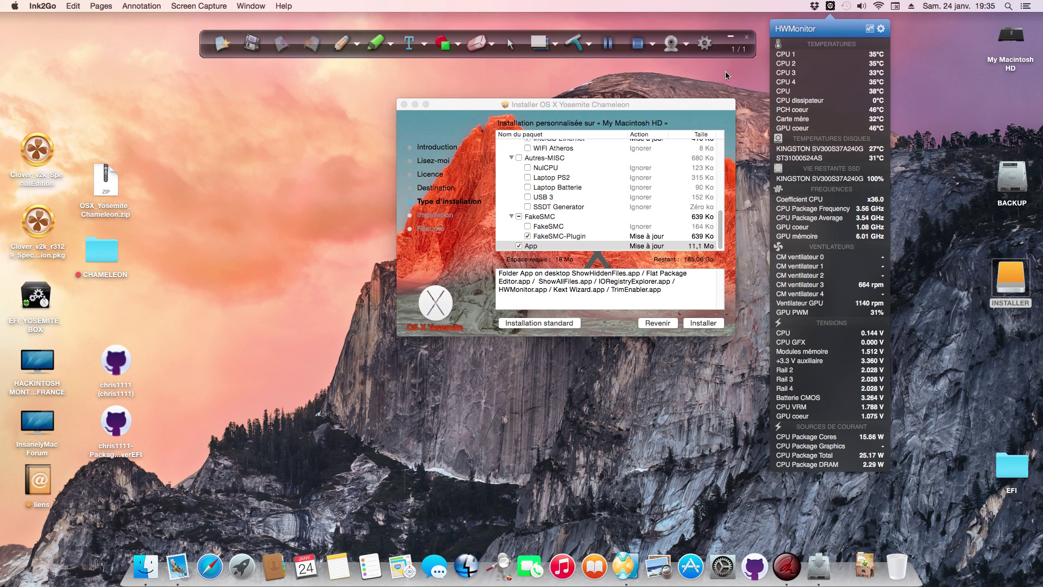
pyautogui.click(727, 76)
pyautogui.click(681, 106)
pyautogui.scroll(2, 569, 203)
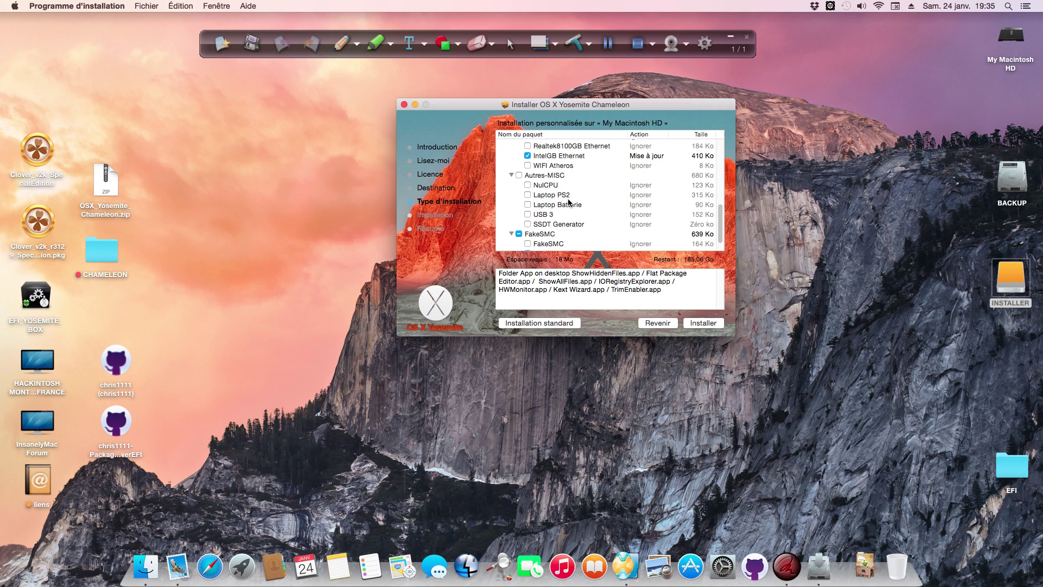
pyautogui.scroll(-2, 569, 202)
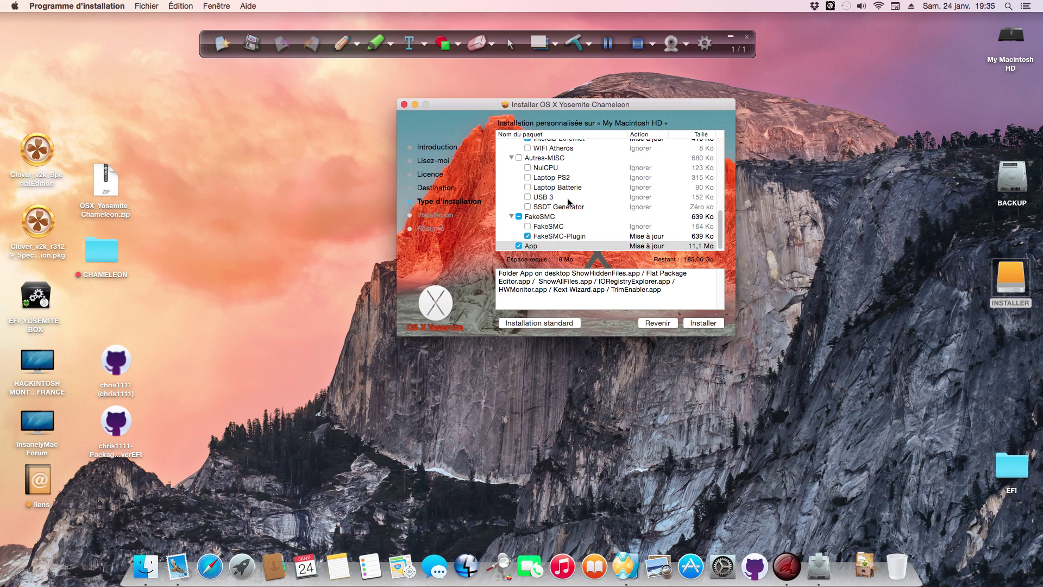
pyautogui.scroll(5, 569, 202)
pyautogui.scroll(8, 569, 202)
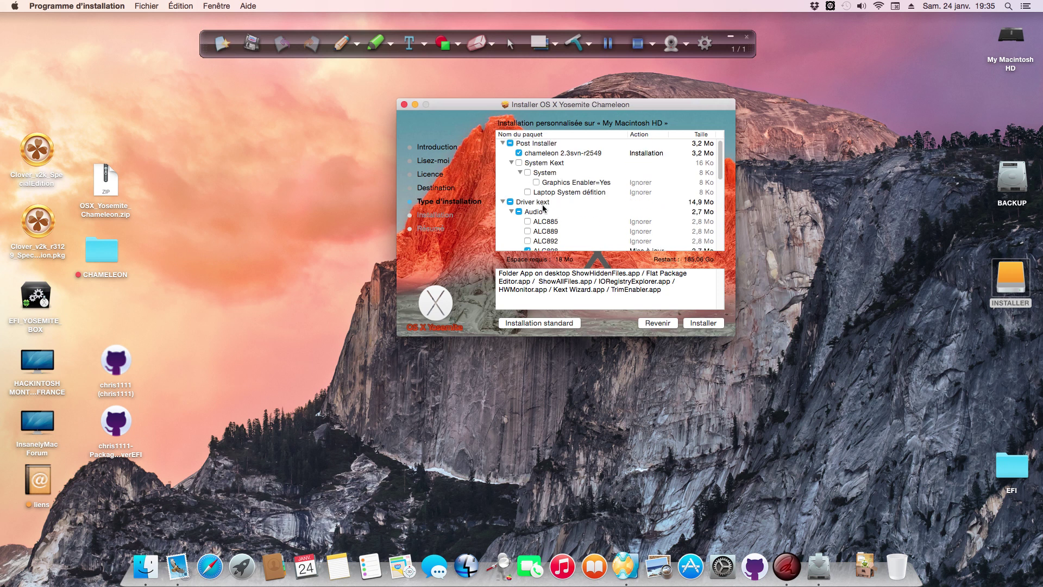
pyautogui.scroll(-8, 544, 207)
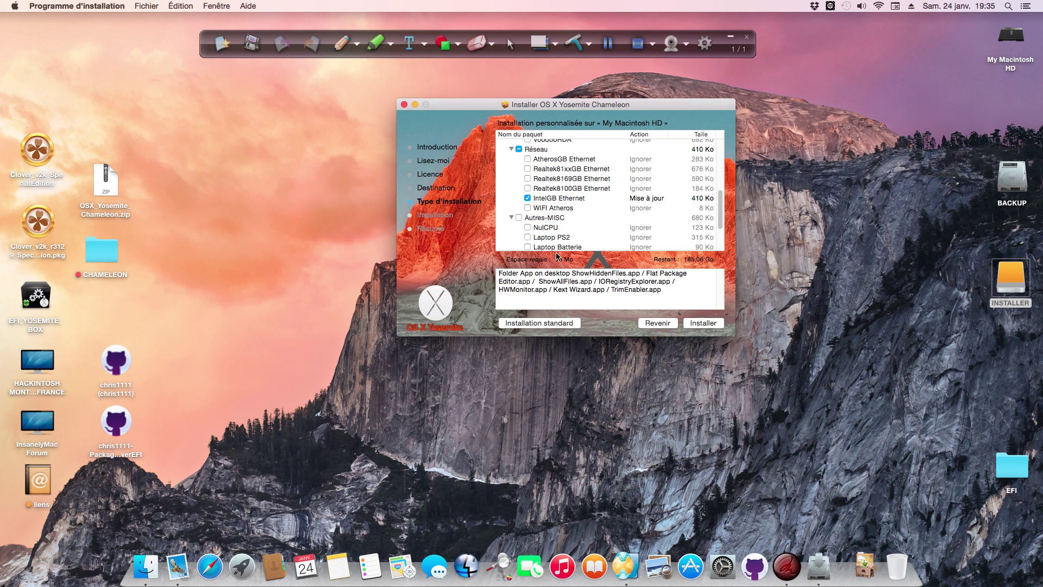
pyautogui.scroll(-4, 544, 202)
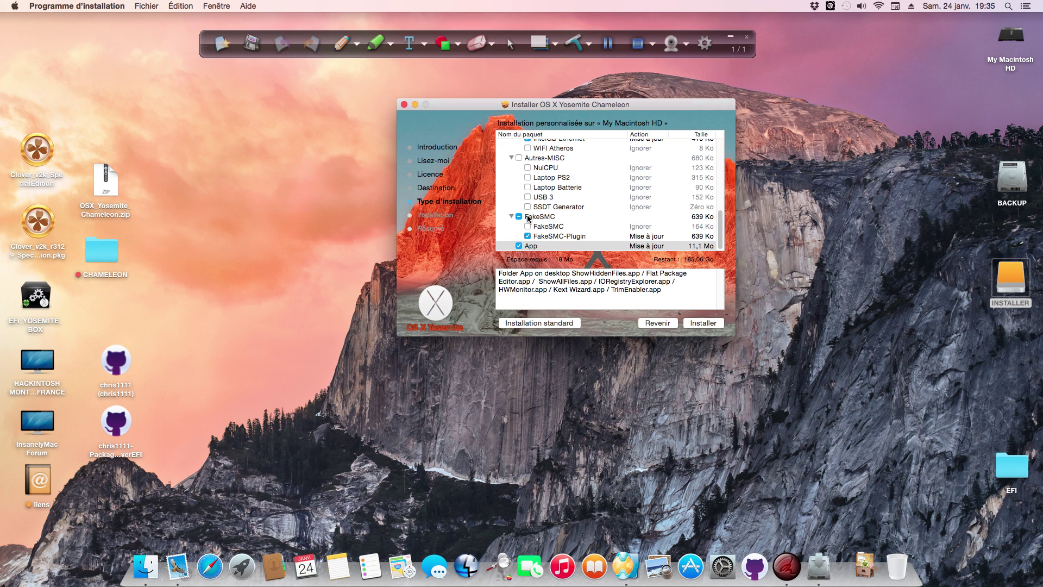
pyautogui.scroll(4, 527, 218)
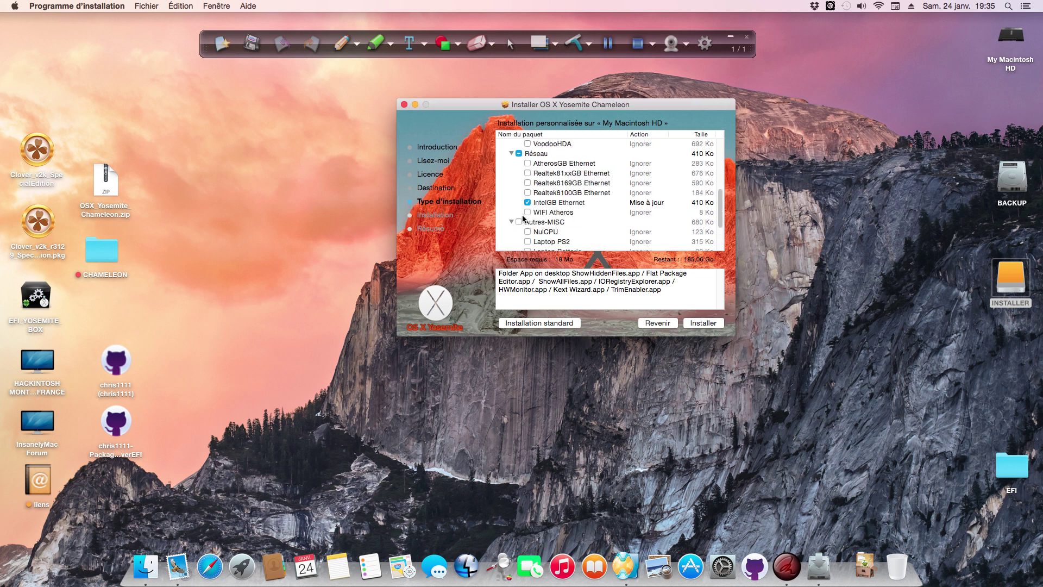
pyautogui.scroll(-2, 523, 218)
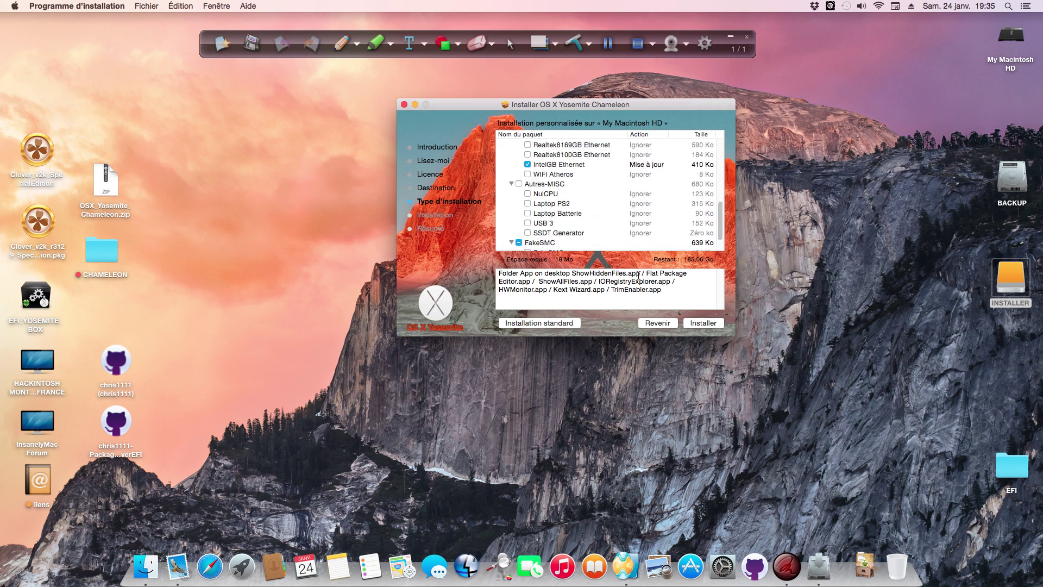
pyautogui.moveTo(469, 104); pyautogui.dragTo(471, 99)
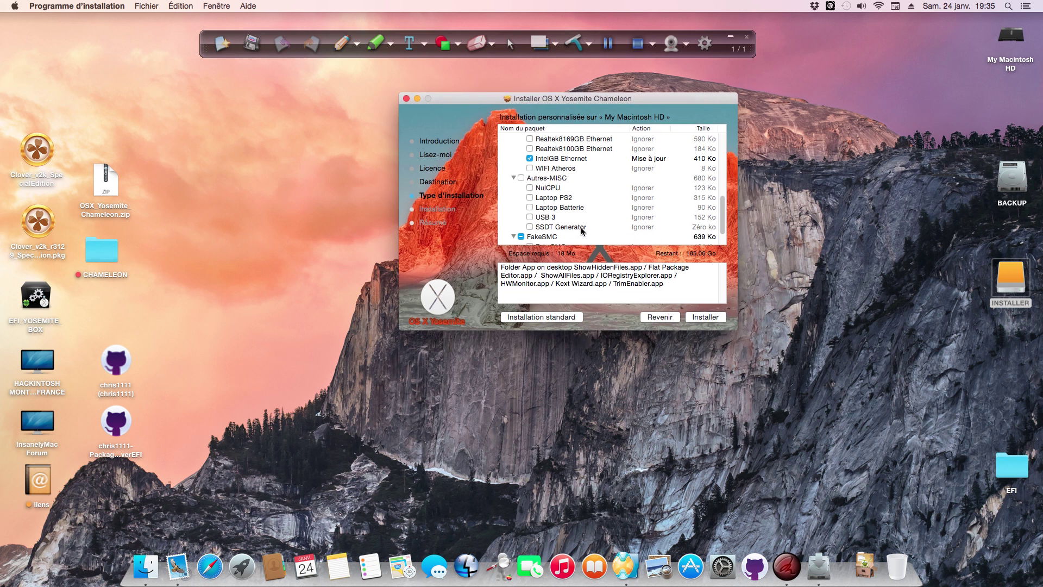
pyautogui.scroll(3, 573, 229)
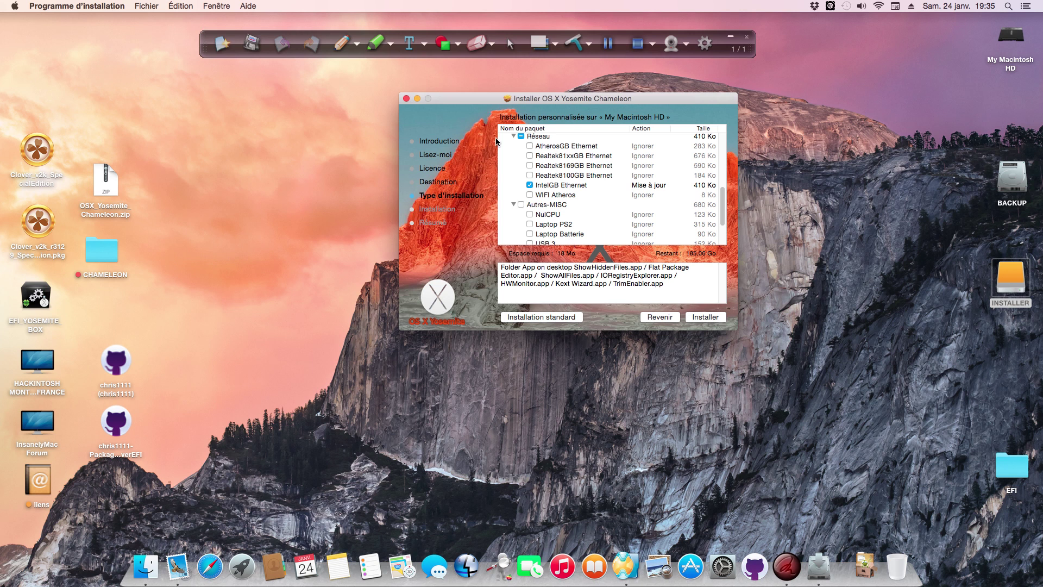
pyautogui.moveTo(460, 103); pyautogui.dragTo(439, 97)
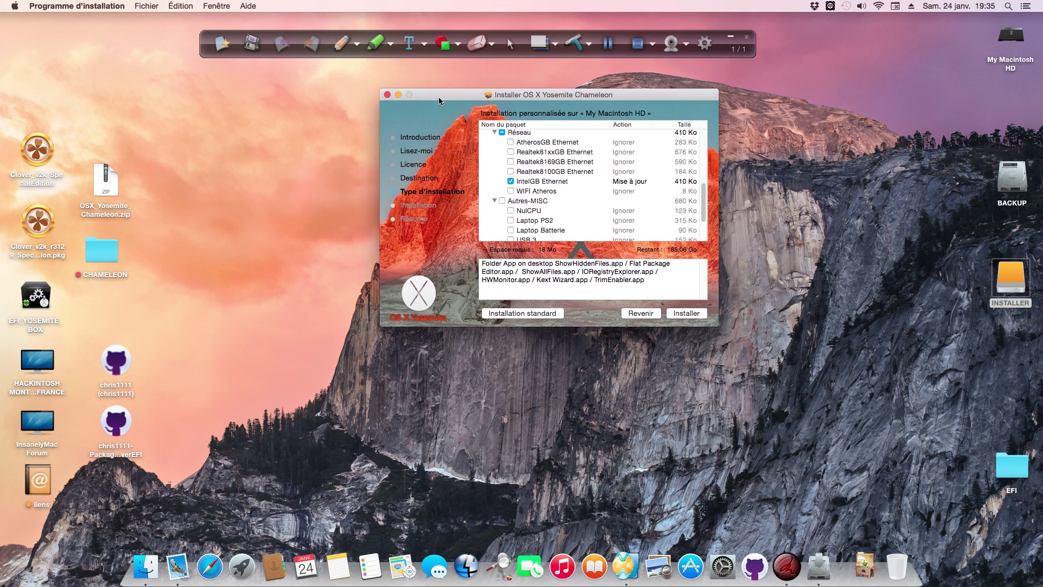
pyautogui.scroll(3, 556, 189)
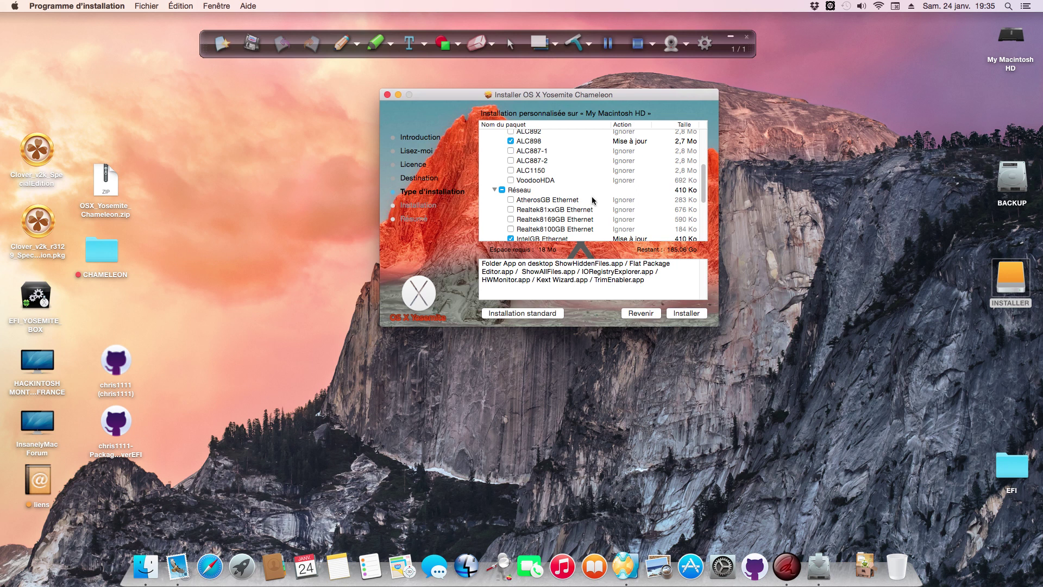
pyautogui.moveTo(639, 97); pyautogui.dragTo(626, 97)
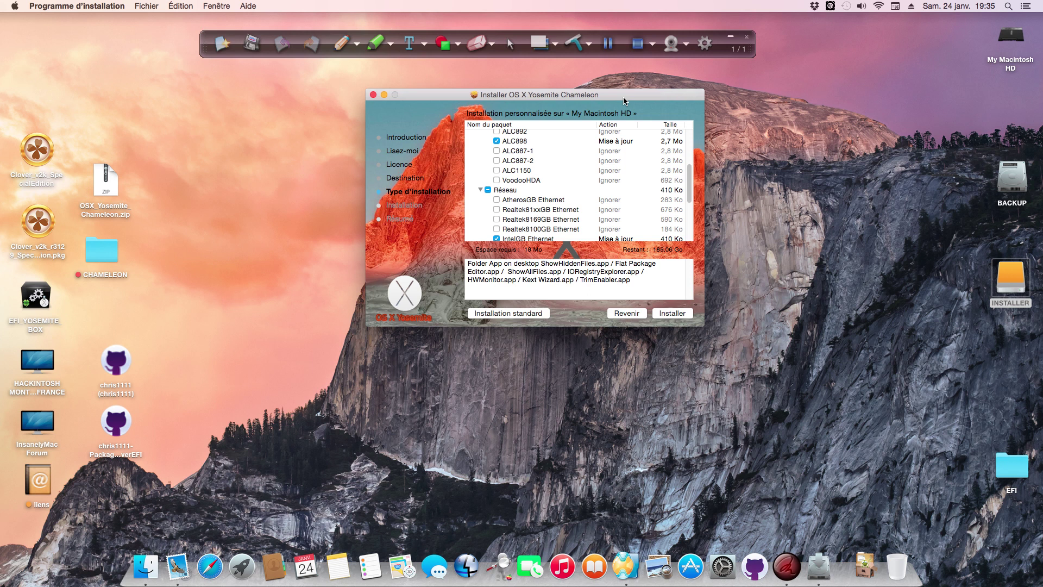
pyautogui.moveTo(623, 97); pyautogui.dragTo(616, 96)
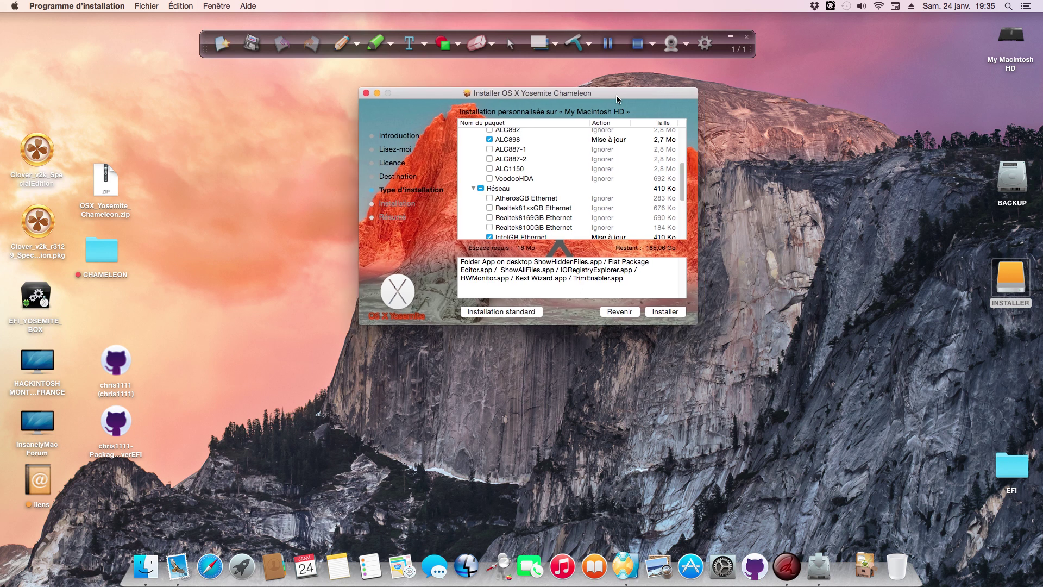
pyautogui.moveTo(616, 96); pyautogui.dragTo(614, 88)
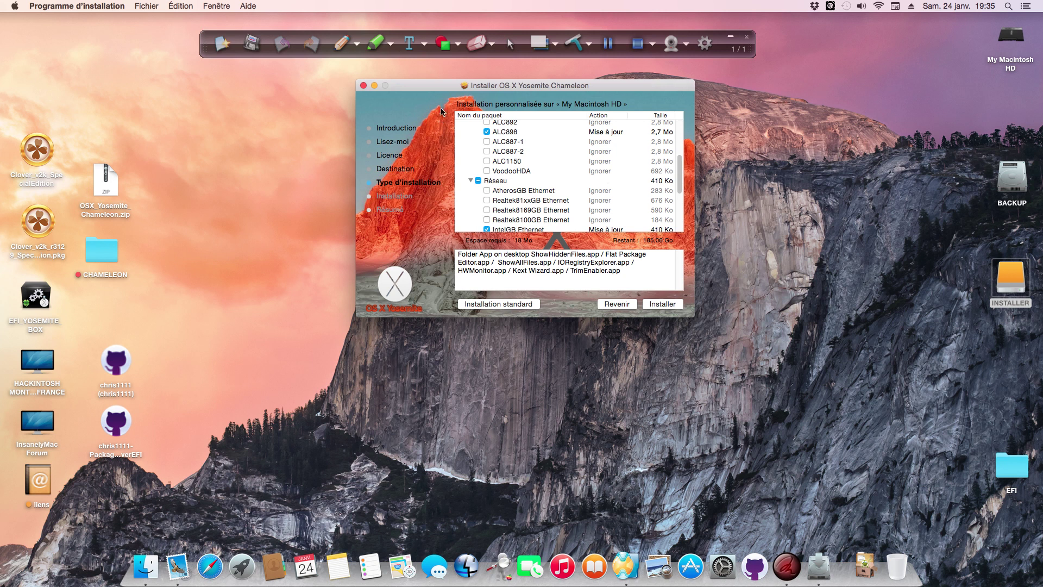
pyautogui.moveTo(427, 91); pyautogui.dragTo(428, 91)
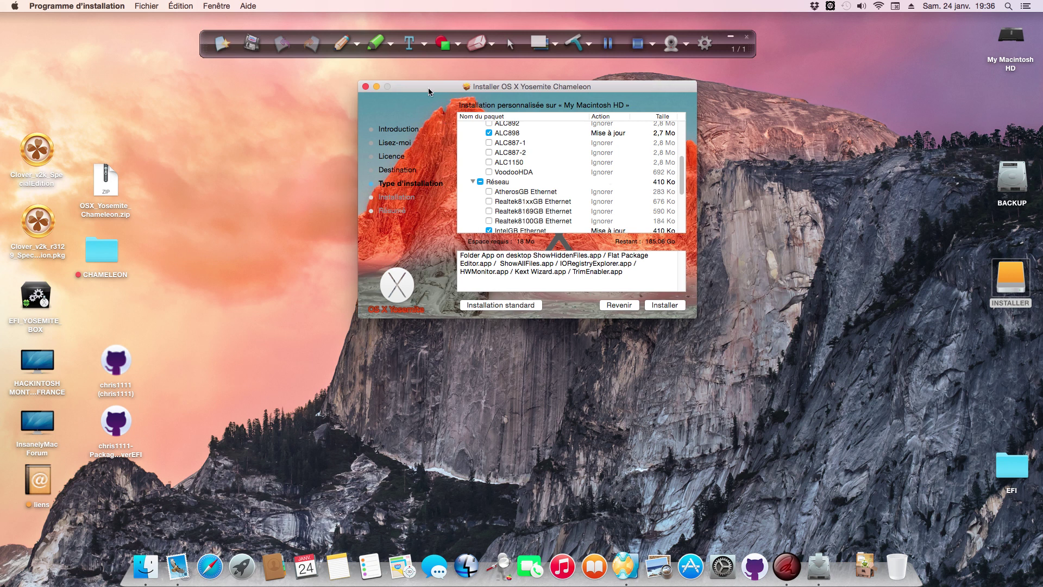
pyautogui.moveTo(430, 92); pyautogui.dragTo(435, 87)
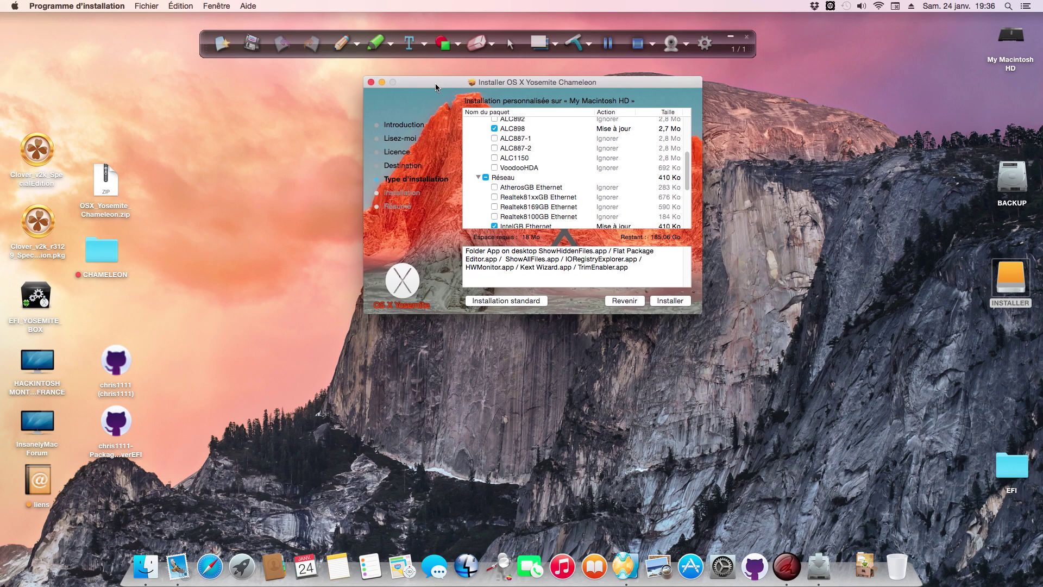